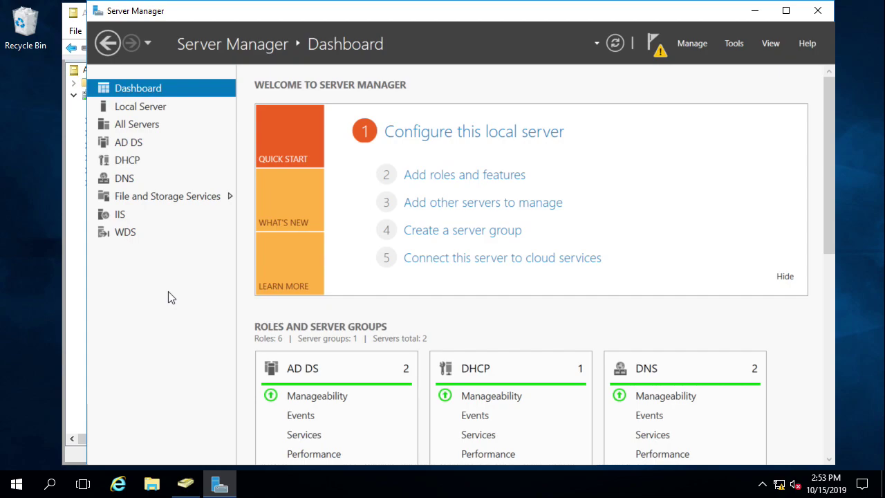
Step: List the shares on 410ServerCore and Server1 and select DEPT to see its C:\Shares\DEPT details
{"action": "left_click", "coordinate": [168, 198]}
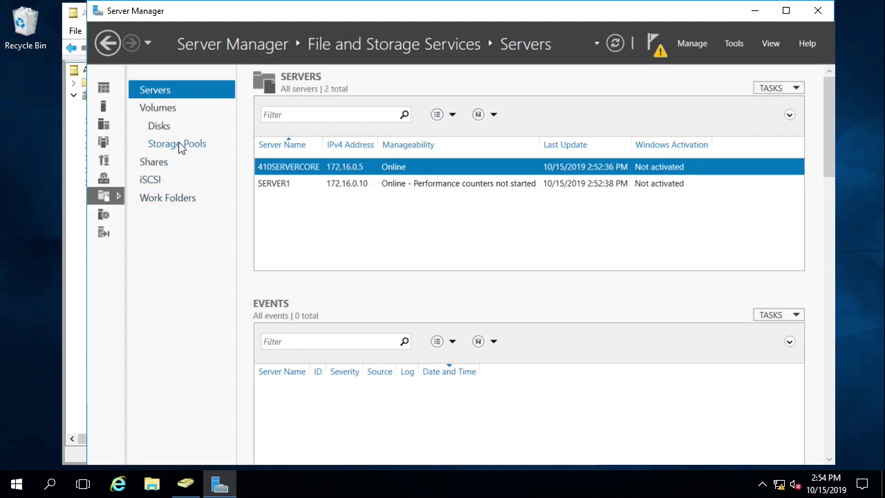
{"action": "left_click", "coordinate": [155, 164]}
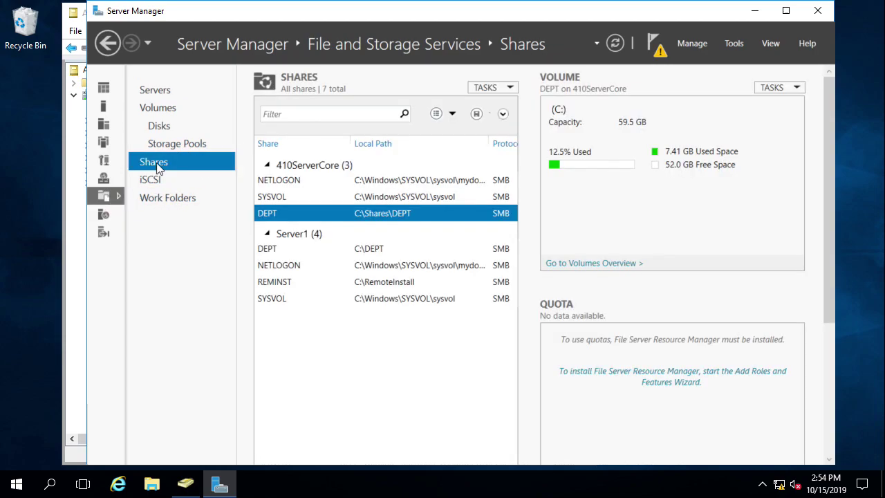
{"action": "left_click", "coordinate": [314, 169]}
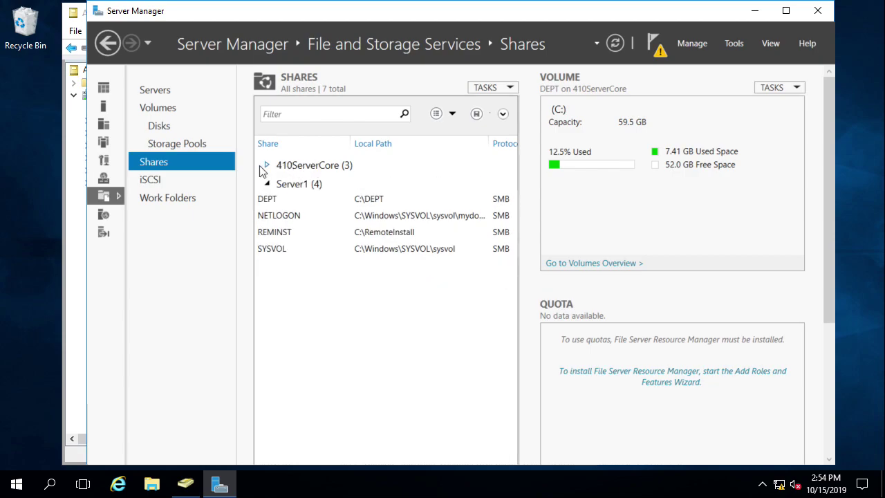
{"action": "left_click", "coordinate": [267, 166]}
{"action": "left_click", "coordinate": [270, 181]}
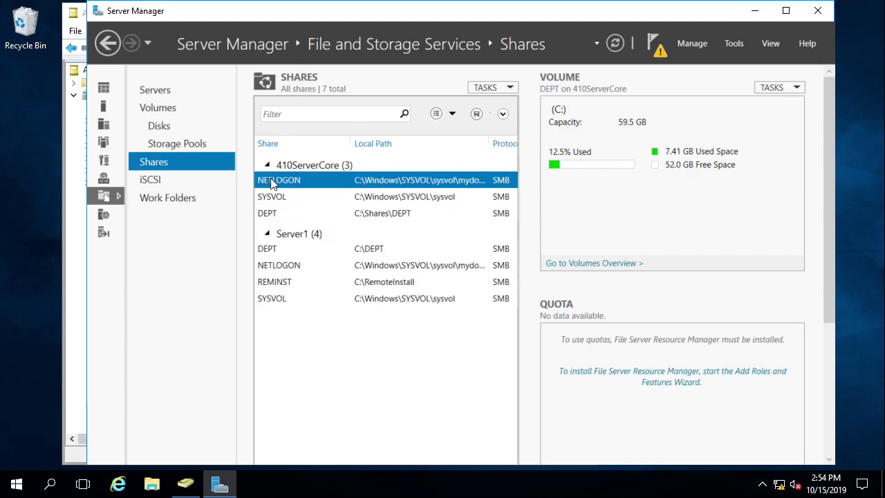
{"action": "left_click", "coordinate": [274, 198]}
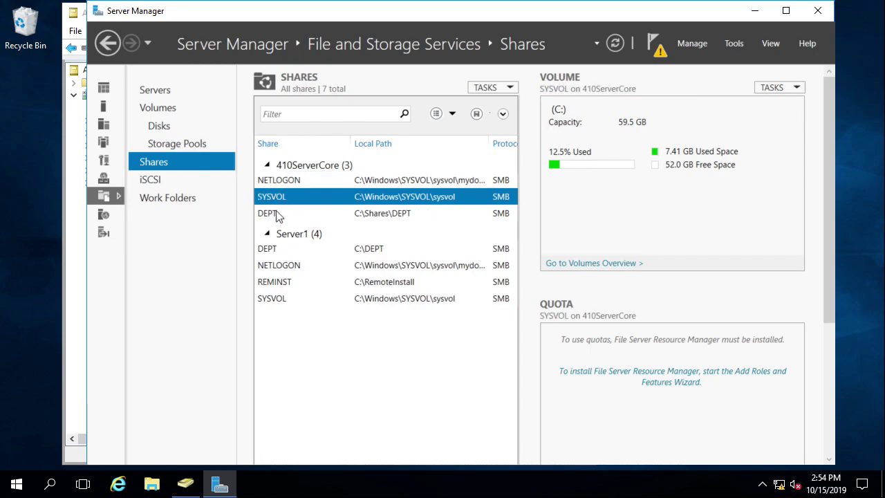
{"action": "left_click", "coordinate": [277, 215]}
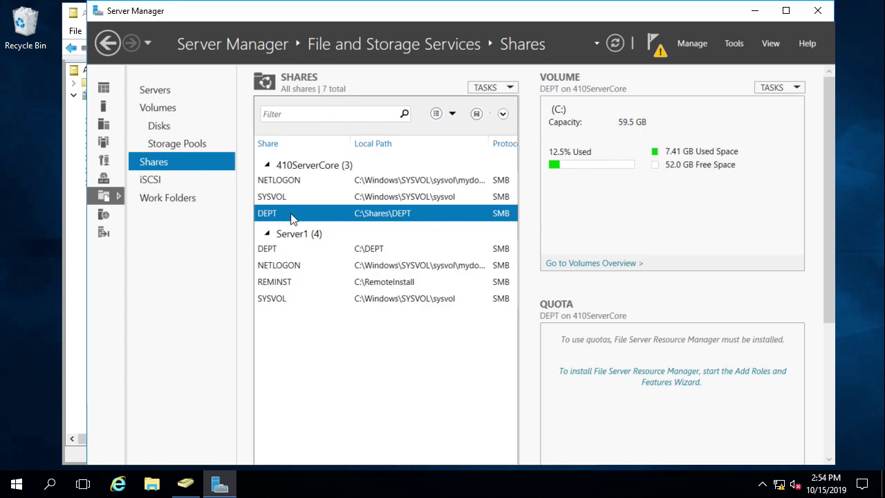
Step: Open the DEPT share in File Explorer and select its network path
{"action": "right_click", "coordinate": [292, 218]}
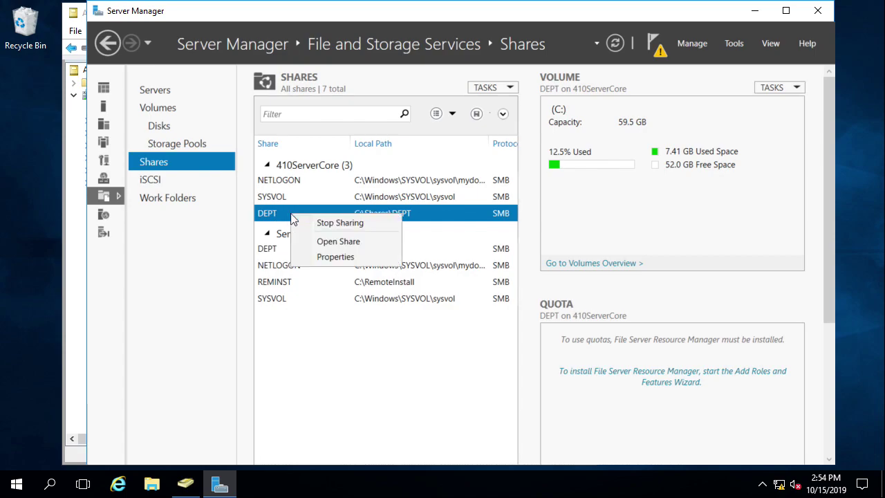
{"action": "left_click", "coordinate": [354, 242]}
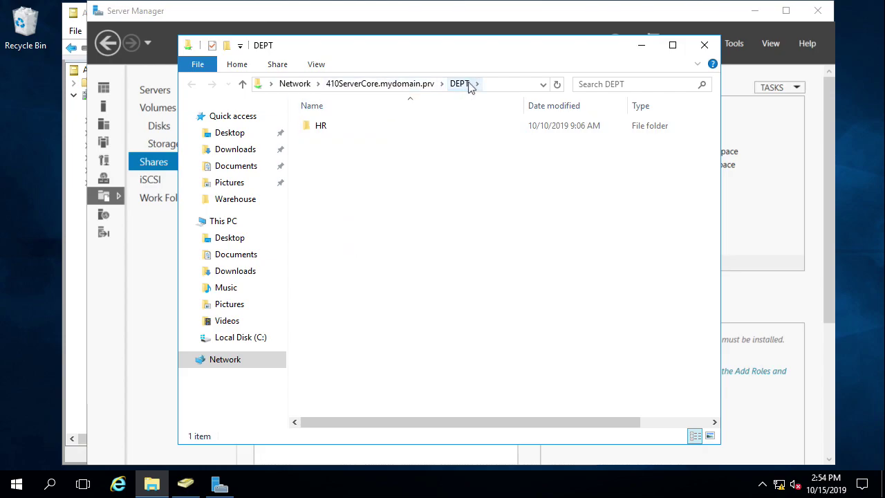
{"action": "left_click", "coordinate": [492, 83]}
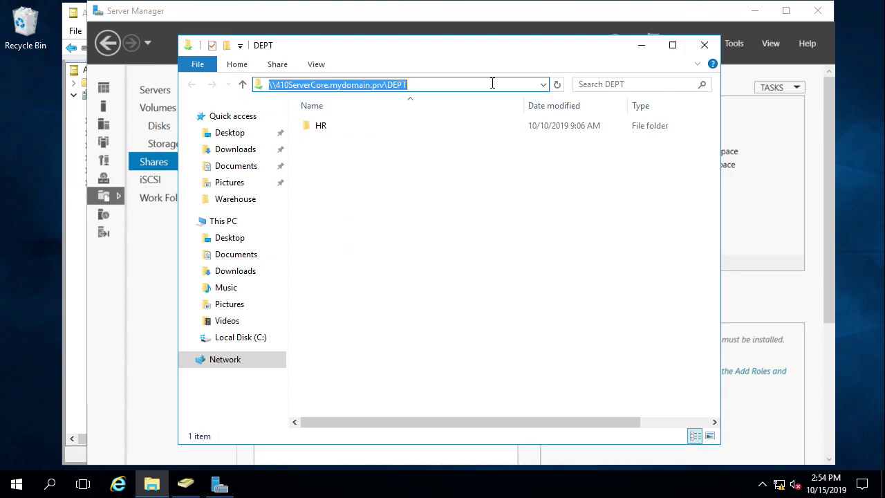
Step: Try deleting the .mydomain.prv suffix from the address, then restore the full UNC path
{"action": "left_click", "coordinate": [271, 85]}
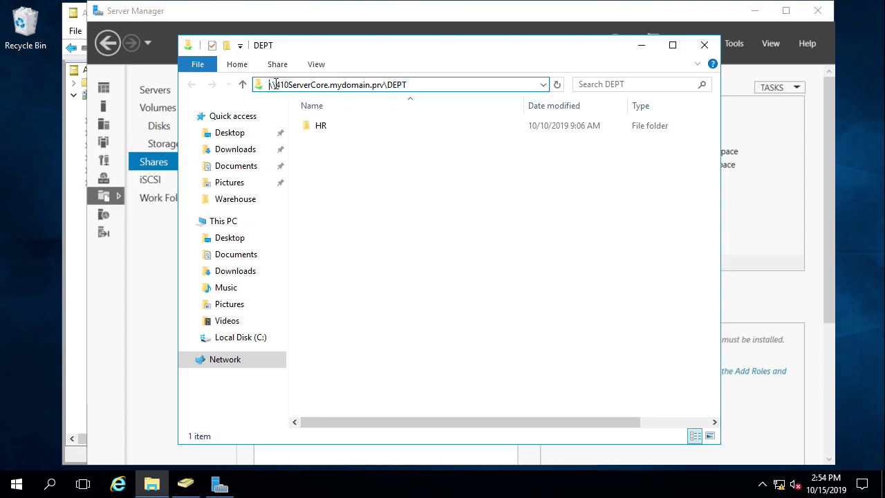
{"action": "left_click_drag", "start_coordinate": [437, 85], "coordinate": [234, 84]}
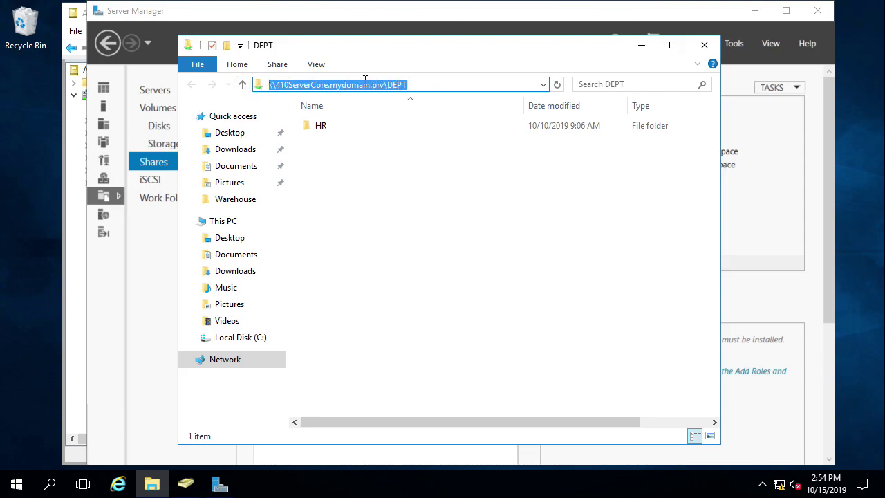
{"action": "left_click", "coordinate": [432, 84]}
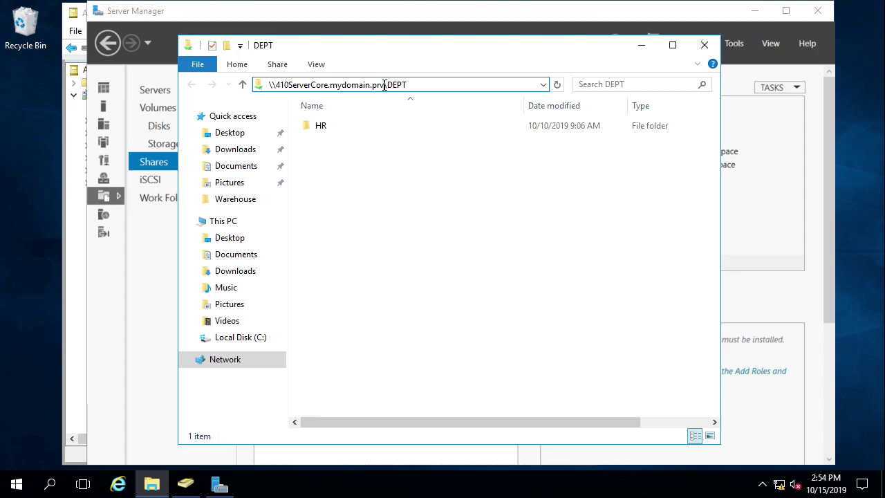
{"action": "left_click_drag", "start_coordinate": [327, 84], "coordinate": [385, 83]}
{"action": "key", "text": "Delete"}
{"action": "key", "text": "Escape"}
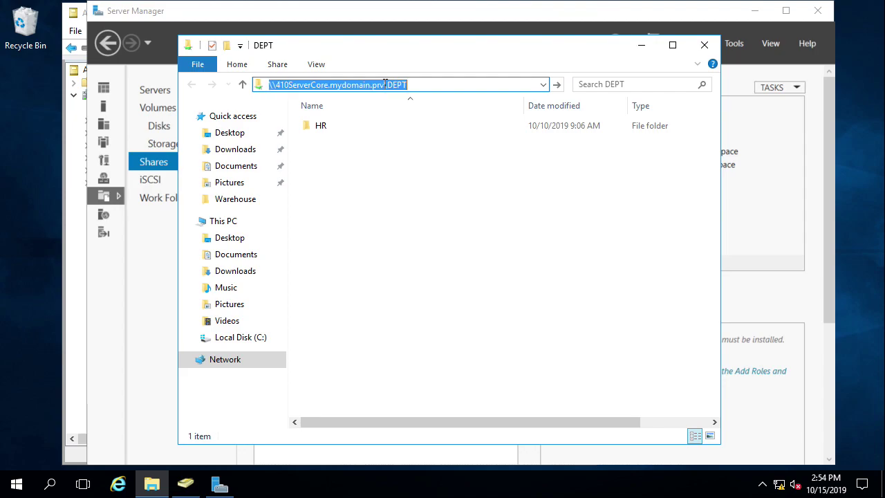
{"action": "left_click", "coordinate": [426, 85]}
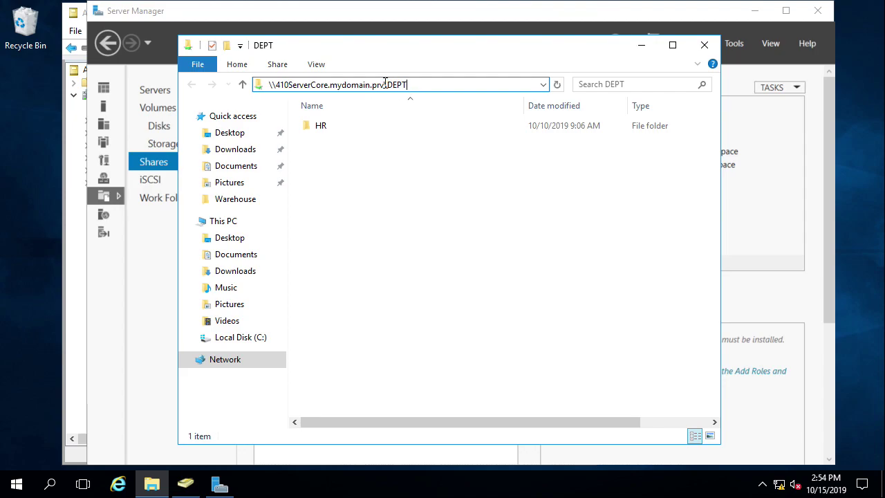
{"action": "left_click_drag", "start_coordinate": [385, 84], "coordinate": [326, 85]}
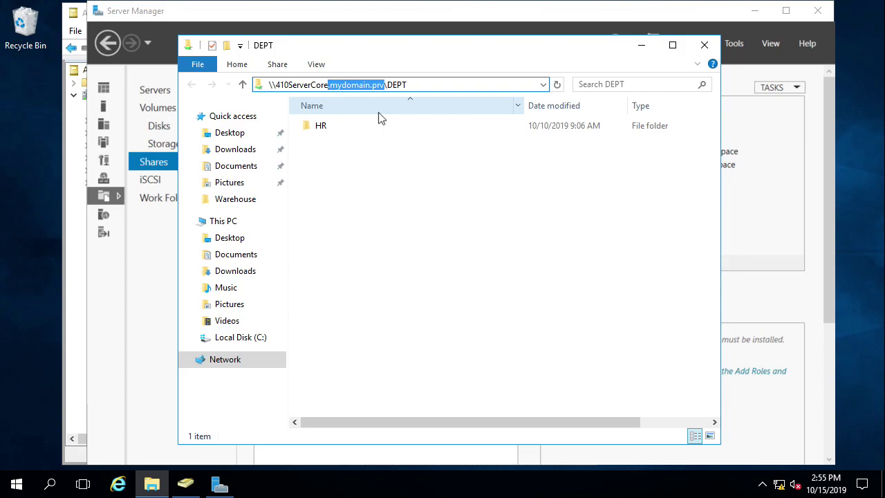
{"action": "left_click", "coordinate": [413, 84]}
{"action": "left_click_drag", "start_coordinate": [414, 84], "coordinate": [385, 84]}
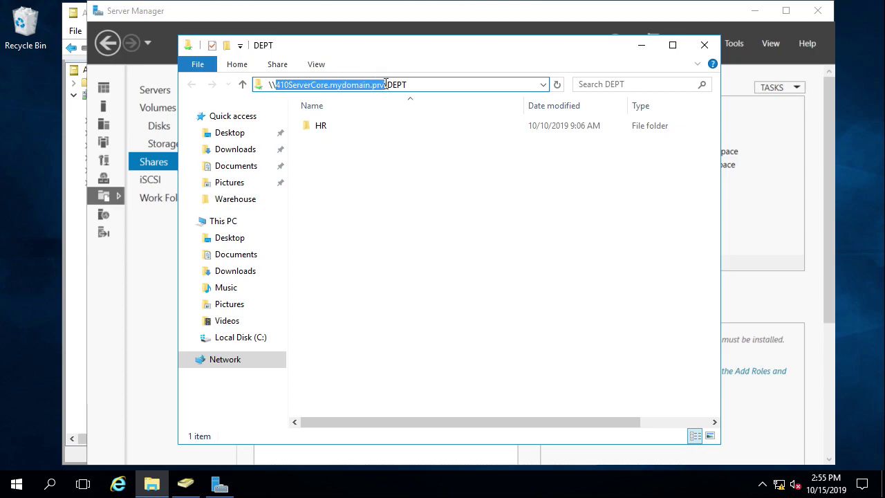
{"action": "left_click", "coordinate": [431, 85]}
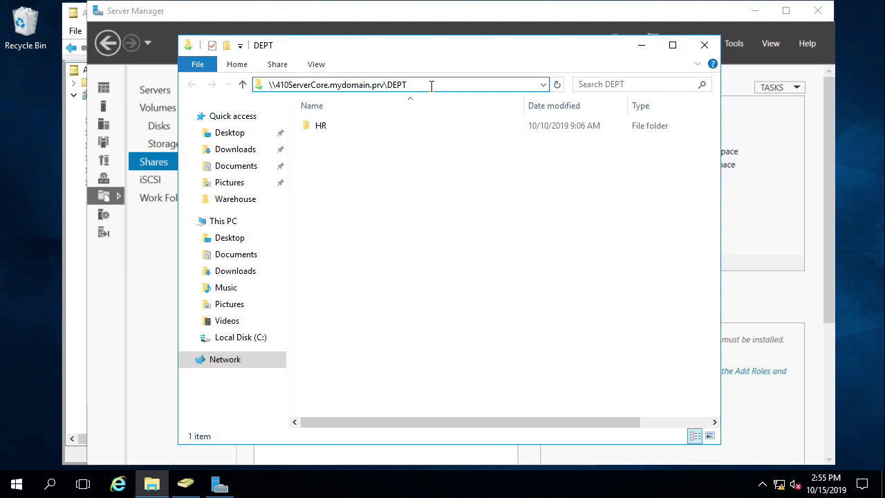
{"action": "left_click_drag", "start_coordinate": [420, 85], "coordinate": [241, 84]}
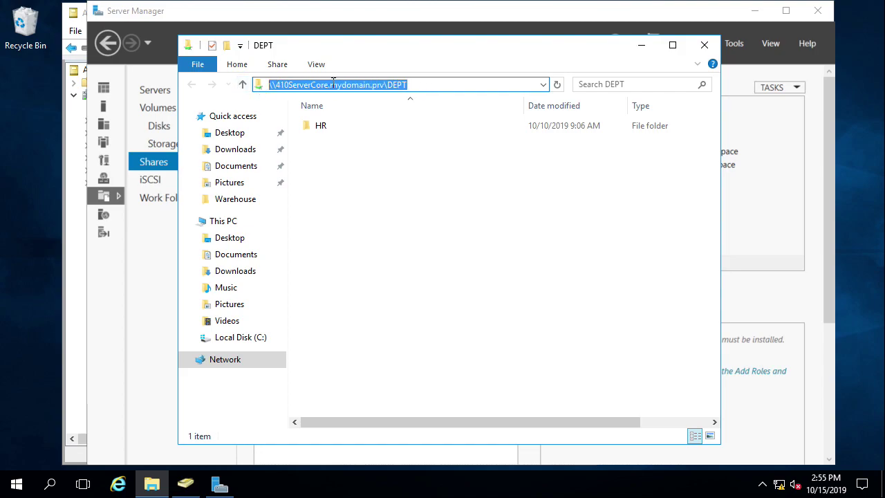
{"action": "left_click", "coordinate": [414, 85]}
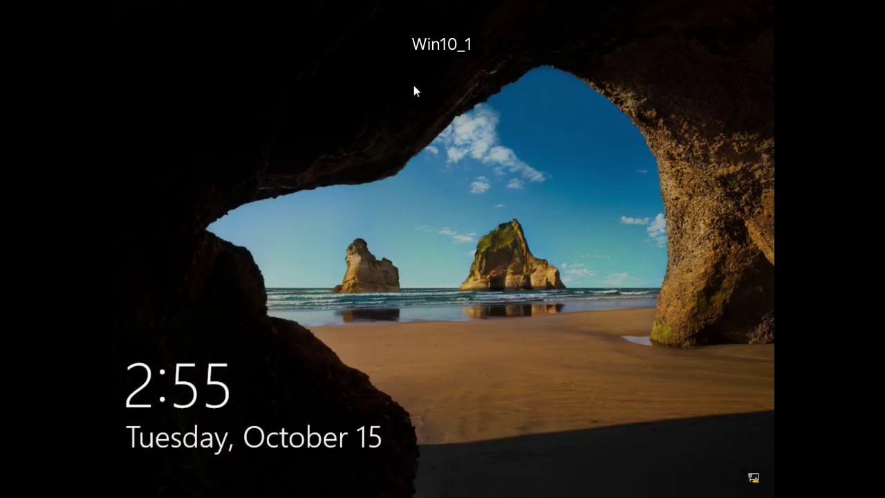
Step: Sign in to Win10_1 with the domain user's password, retrying after the first attempt fails
{"action": "left_click", "coordinate": [414, 87]}
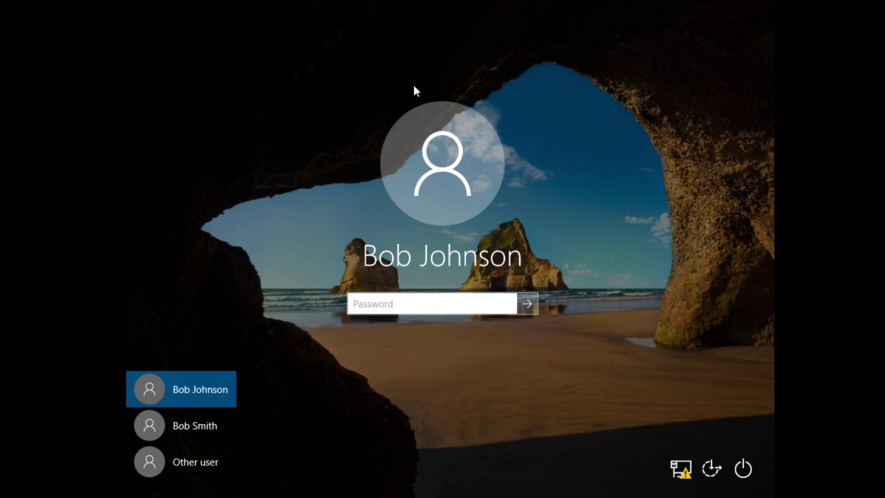
{"action": "type", "text": "Pa$$w0rd1234"}
{"action": "key", "text": "Return"}
{"action": "key", "text": "Return"}
{"action": "type", "text": "Pa$$w0rd123"}
{"action": "key", "text": "Return"}
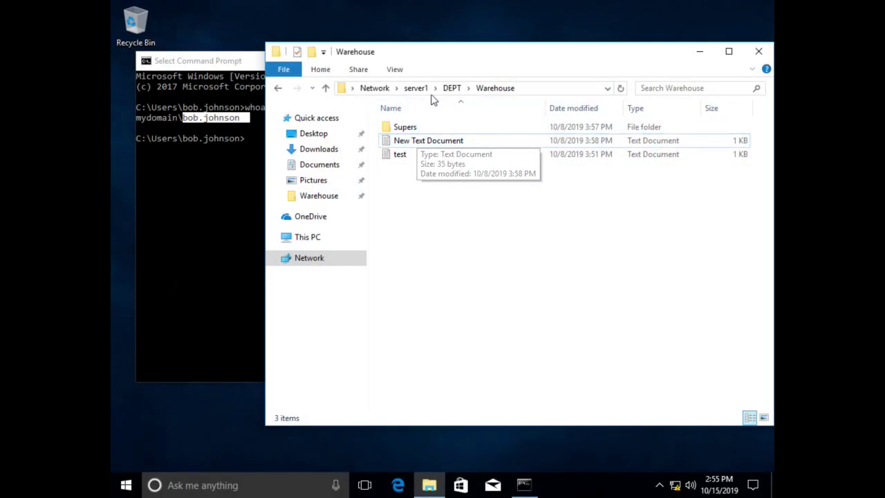
Step: Change the Explorer address from server1 to \\410SERVERCORE.mydomain.prv\dept
{"action": "left_click", "coordinate": [452, 89]}
{"action": "left_click", "coordinate": [417, 88]}
{"action": "left_click", "coordinate": [474, 88]}
{"action": "left_click", "coordinate": [401, 88]}
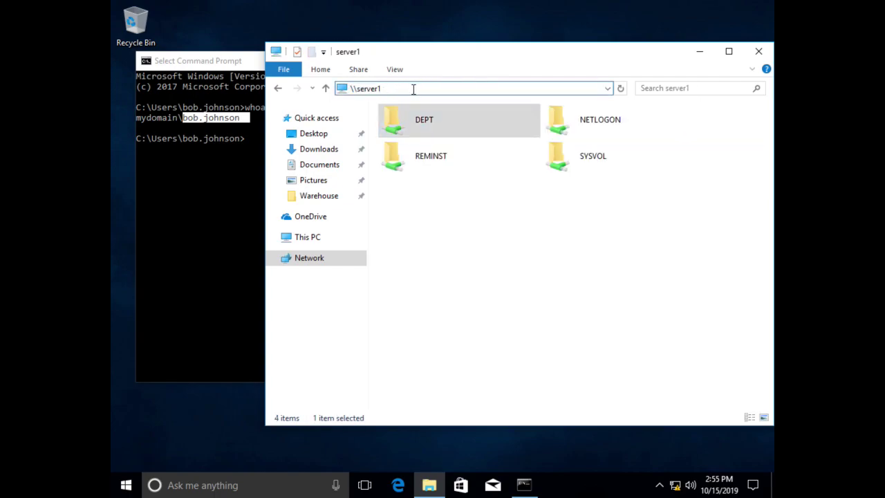
{"action": "key", "text": "BackSpace"}
{"action": "key", "text": "BackSpace"}
{"action": "key", "text": "BackSpace"}
{"action": "key", "text": "BackSpace"}
{"action": "key", "text": "BackSpace"}
{"action": "key", "text": "BackSpace"}
{"action": "key", "text": "BackSpace"}
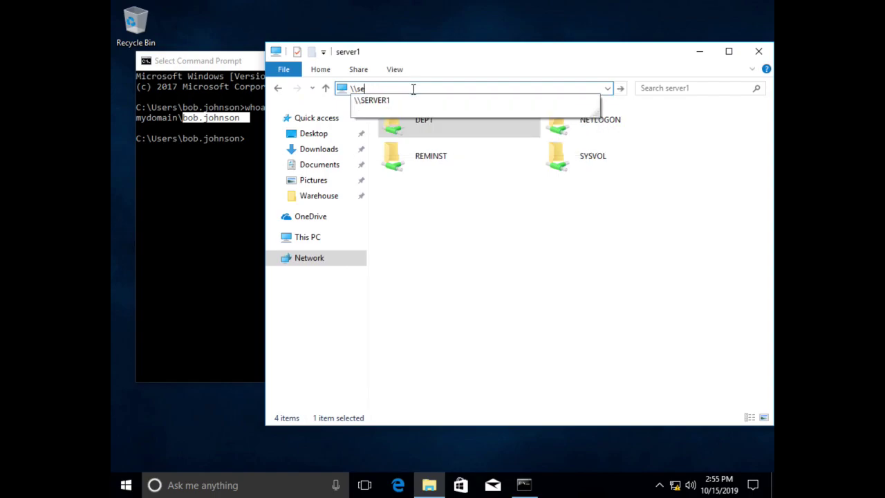
{"action": "key", "text": "Down"}
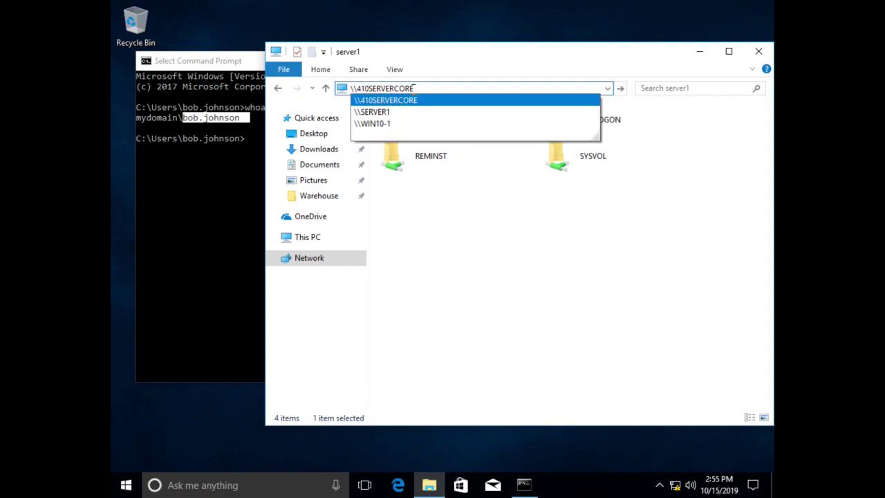
{"action": "key", "text": "Right"}
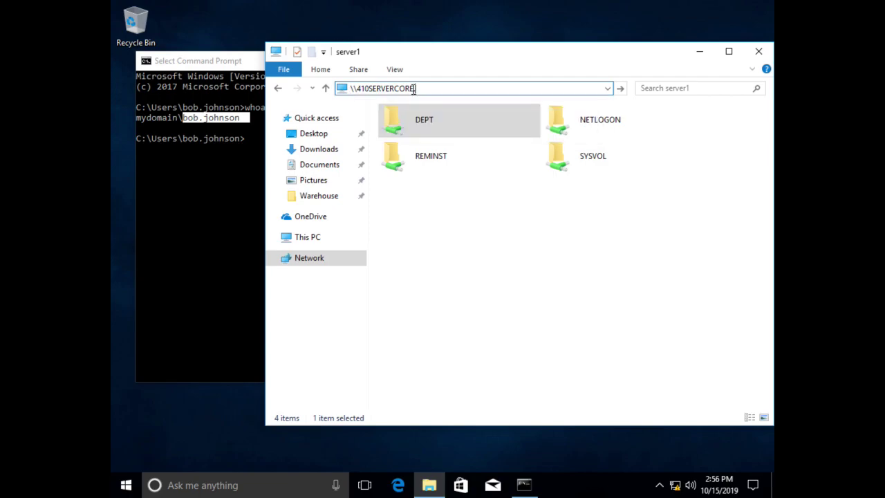
{"action": "type", "text": ".mydomain.prv\\dept"}
{"action": "key", "text": "Return"}
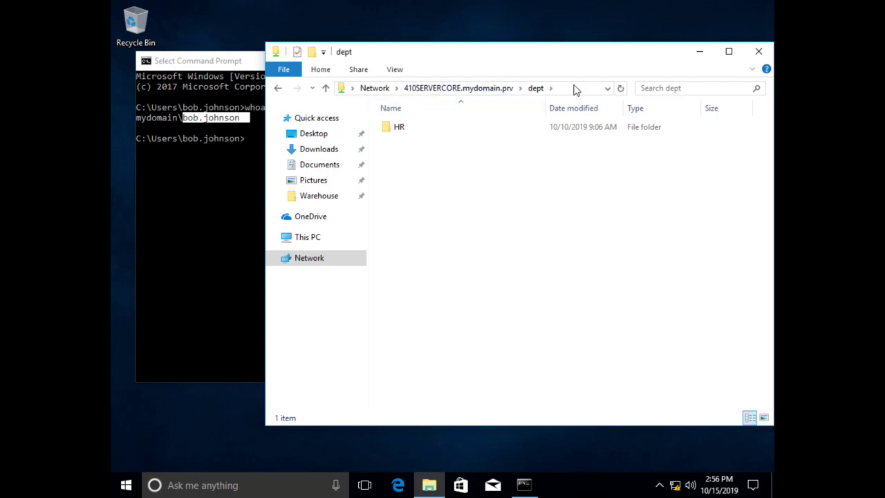
Step: Copy the dept share's full network path from the address bar
{"action": "left_click", "coordinate": [574, 85]}
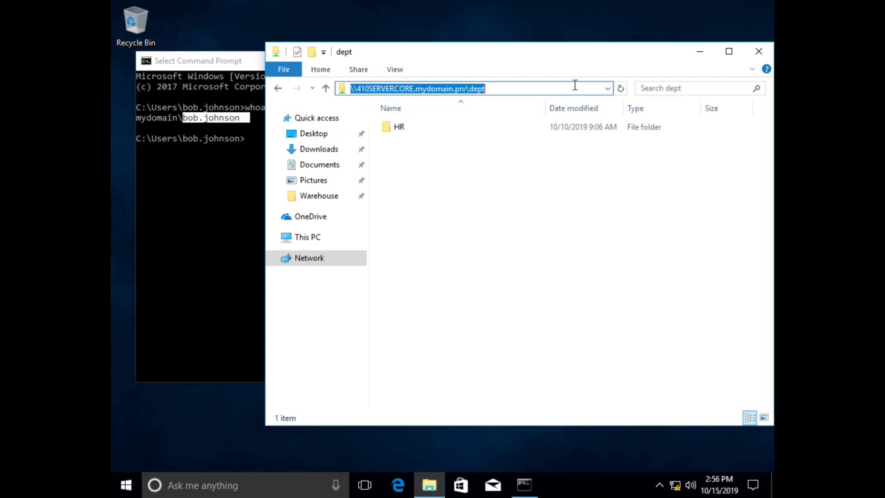
{"action": "right_click", "coordinate": [407, 88]}
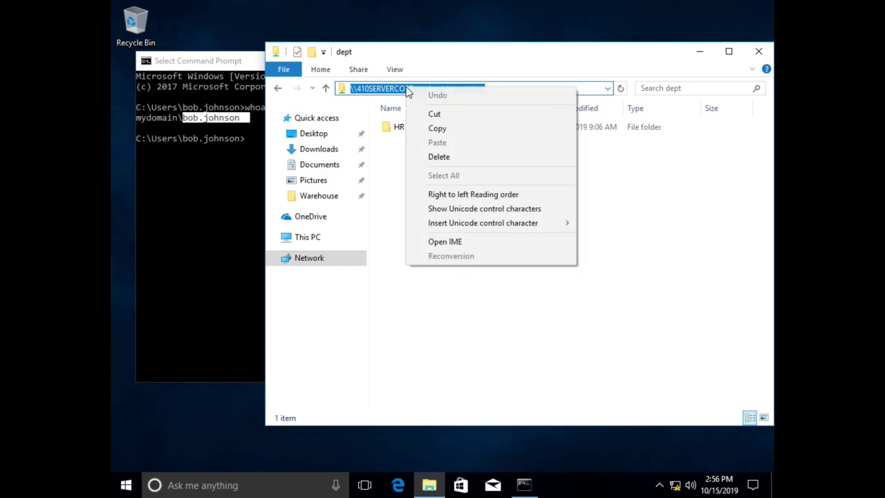
{"action": "left_click", "coordinate": [442, 129]}
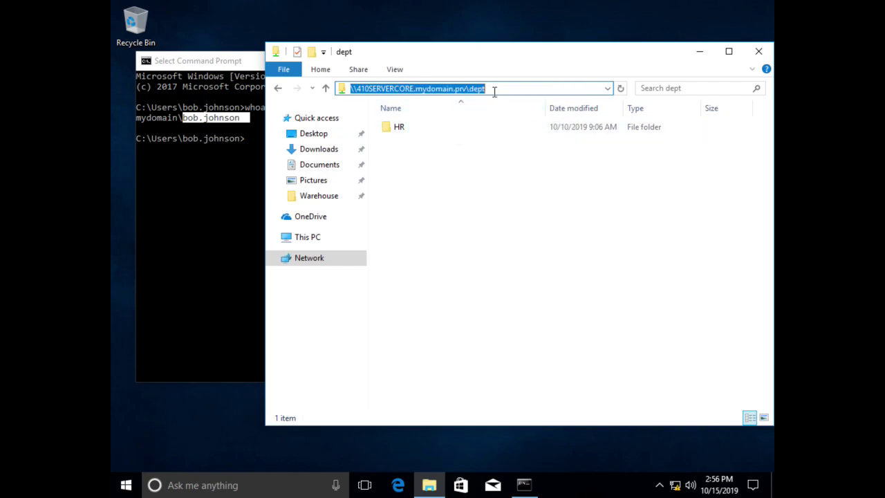
{"action": "left_click_drag", "start_coordinate": [518, 54], "coordinate": [600, 54]}
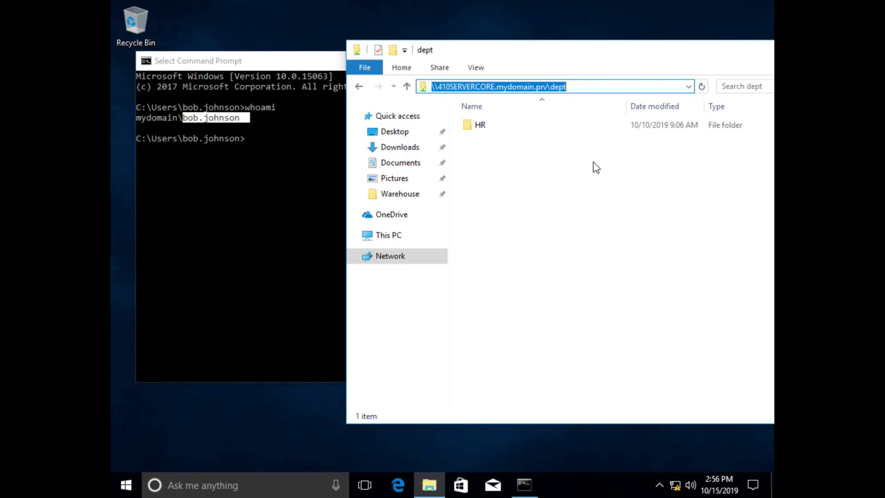
Step: In Command Prompt, run net use and net user to list connections and local accounts
{"action": "left_click", "coordinate": [248, 199]}
{"action": "left_click", "coordinate": [252, 201]}
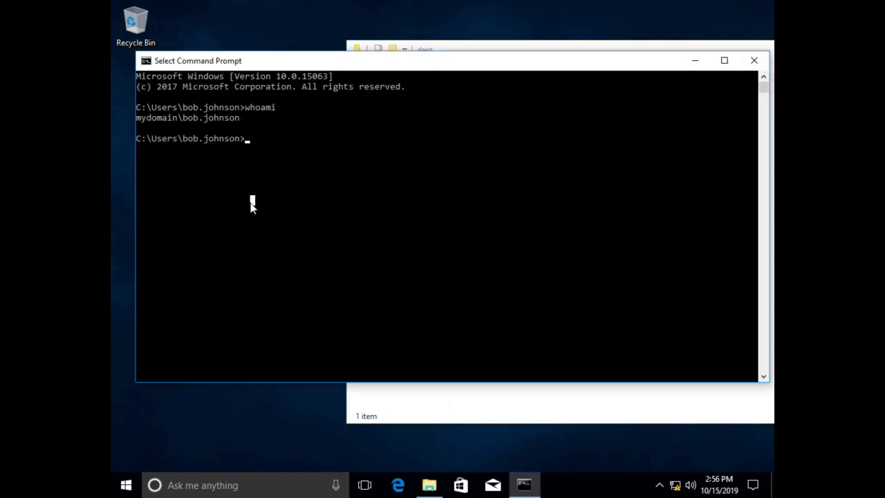
{"action": "key", "text": "Return"}
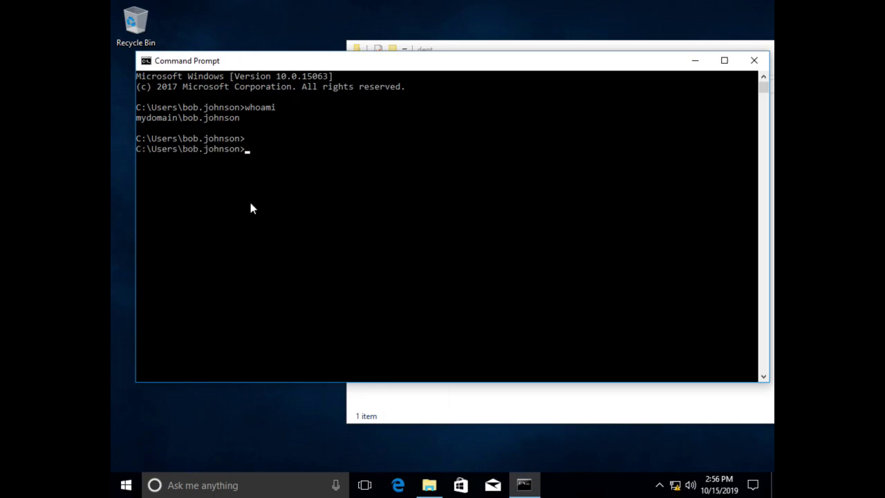
{"action": "type", "text": "net use"}
{"action": "key", "text": "Return"}
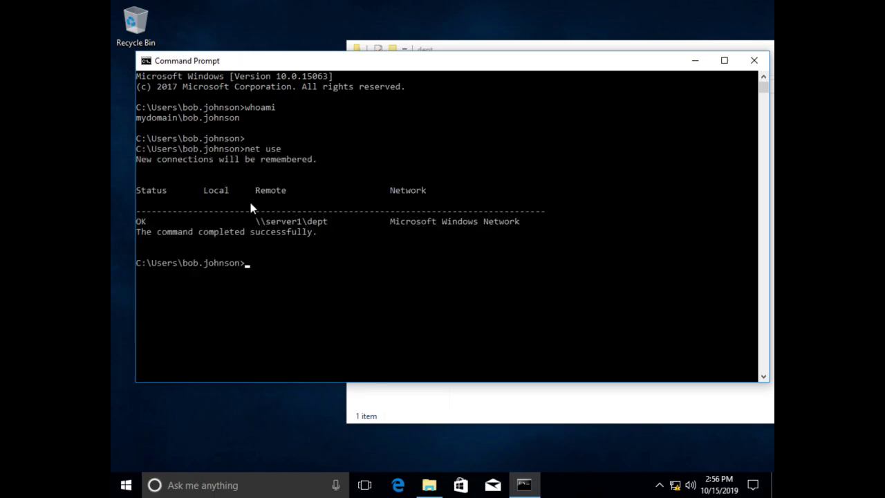
{"action": "key", "text": "Up"}
{"action": "type", "text": "r"}
{"action": "key", "text": "Return"}
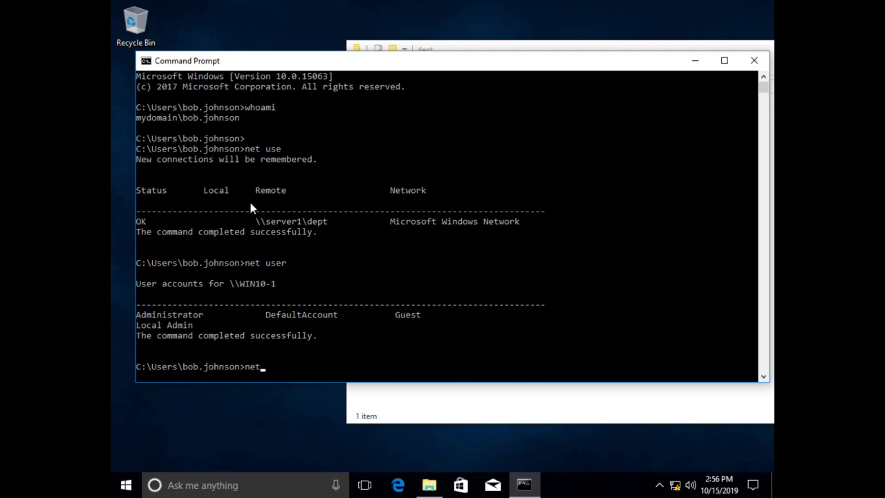
Step: Review the existing \\server1\dept entry in the net use output
{"action": "type", "text": "use"}
{"action": "left_click_drag", "start_coordinate": [288, 149], "coordinate": [245, 150]}
{"action": "left_click_drag", "start_coordinate": [255, 220], "coordinate": [332, 224]}
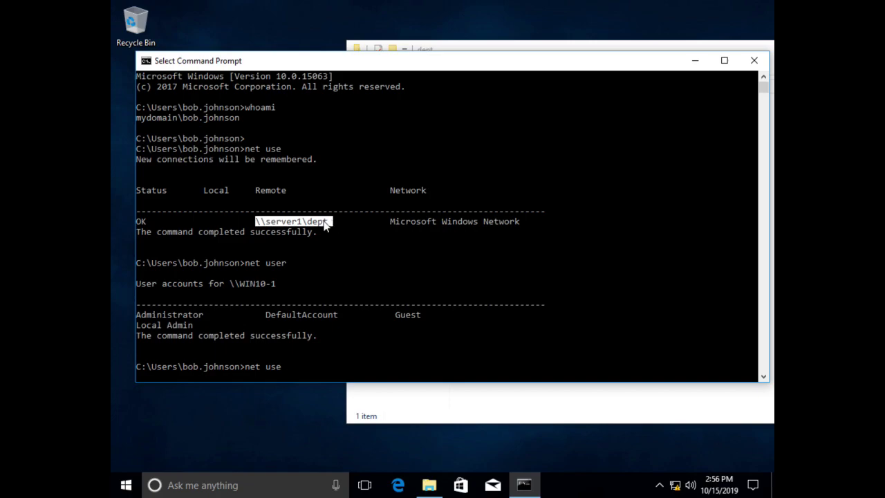
{"action": "left_click_drag", "start_coordinate": [204, 220], "coordinate": [226, 221]}
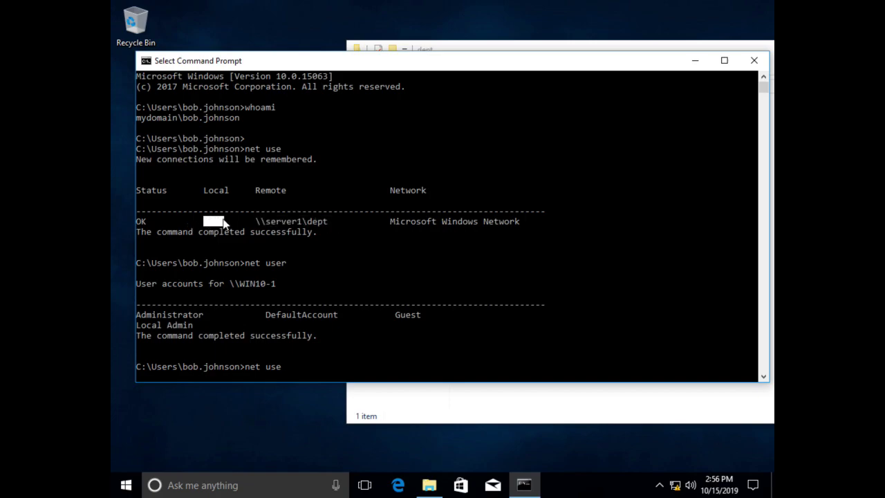
{"action": "left_click", "coordinate": [346, 252]}
Step: Run net use T: with the copied dept share path pasted in
{"action": "type", "text": "T:"}
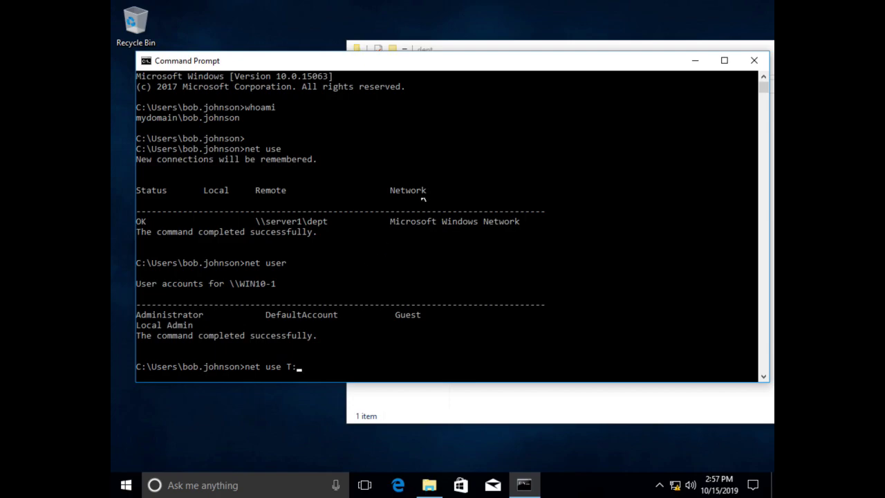
{"action": "left_click", "coordinate": [510, 47]}
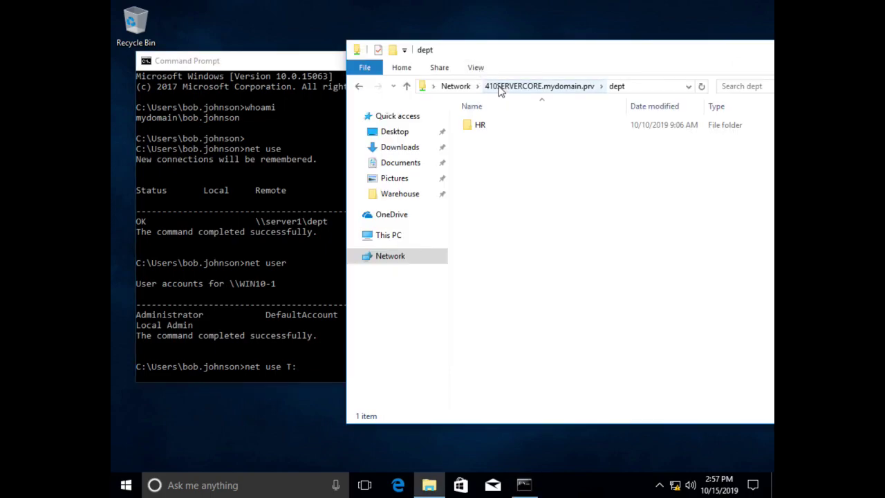
{"action": "left_click", "coordinate": [631, 86]}
{"action": "right_click", "coordinate": [546, 90]}
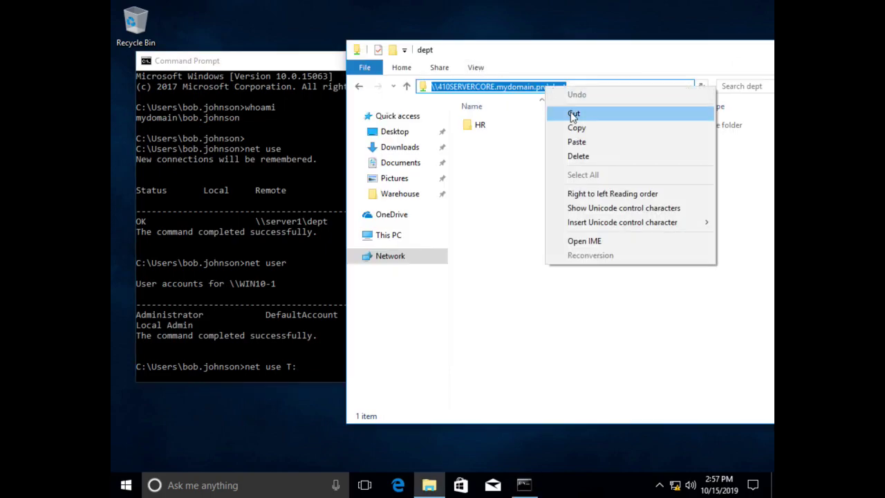
{"action": "left_click", "coordinate": [573, 127]}
{"action": "left_click", "coordinate": [283, 177]}
{"action": "key", "text": "ctrl+v"}
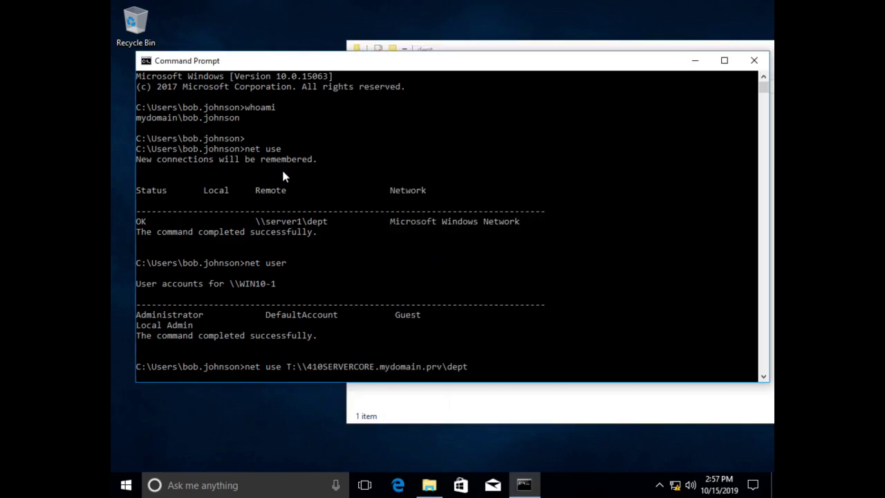
{"action": "key", "text": "Return"}
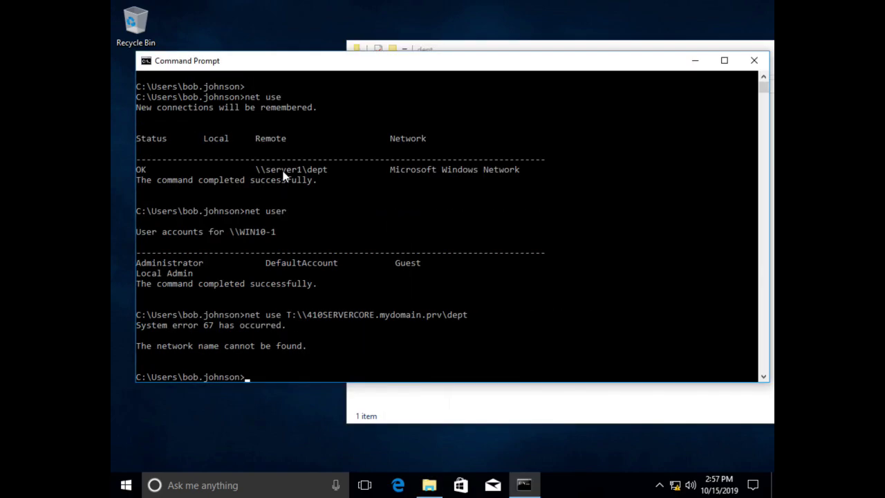
Step: Retry the T: mapping after error 67 using forward slashes in the path
{"action": "key", "text": "Up"}
{"action": "key", "text": "Left"}
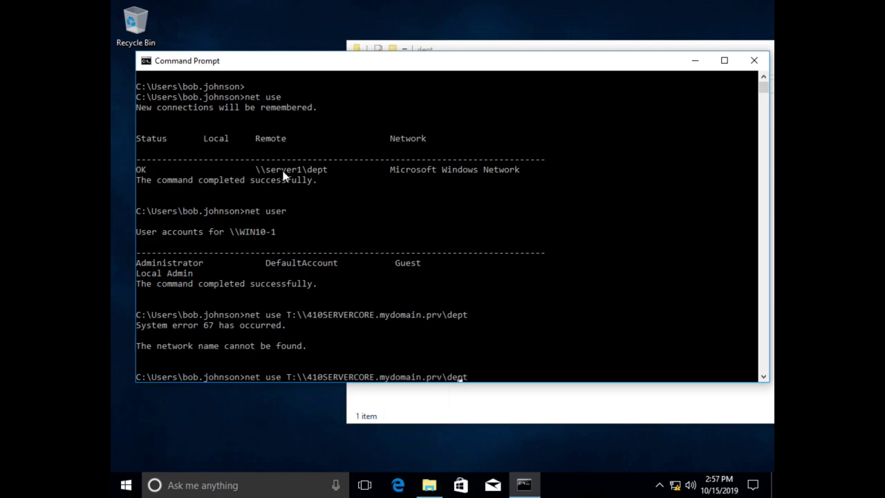
{"action": "key", "text": "Left"}
{"action": "key", "text": "Left"}
{"action": "key", "text": "Left"}
{"action": "key", "text": "BackSpace"}
{"action": "type", "text": "/"}
{"action": "key", "text": "Left"}
{"action": "key", "text": "Left"}
{"action": "key", "text": "Left"}
{"action": "key", "text": "Left"}
{"action": "key", "text": "Left"}
{"action": "key", "text": "Left"}
{"action": "key", "text": "Left"}
{"action": "key", "text": "Left"}
{"action": "key", "text": "Left"}
{"action": "key", "text": "Left"}
{"action": "key", "text": "Left"}
{"action": "key", "text": "Left"}
{"action": "key", "text": "Left"}
{"action": "key", "text": "Left"}
{"action": "key", "text": "Left"}
{"action": "key", "text": "Left"}
{"action": "key", "text": "Left"}
{"action": "key", "text": "Left"}
{"action": "key", "text": "Left"}
{"action": "key", "text": "Left"}
{"action": "key", "text": "Right"}
{"action": "key", "text": "Right"}
{"action": "key", "text": "Right"}
{"action": "key", "text": "Right"}
{"action": "key", "text": "Right"}
{"action": "key", "text": "BackSpace"}
{"action": "key", "text": "BackSpace"}
{"action": "type", "text": "//"}
{"action": "key", "text": "Return"}
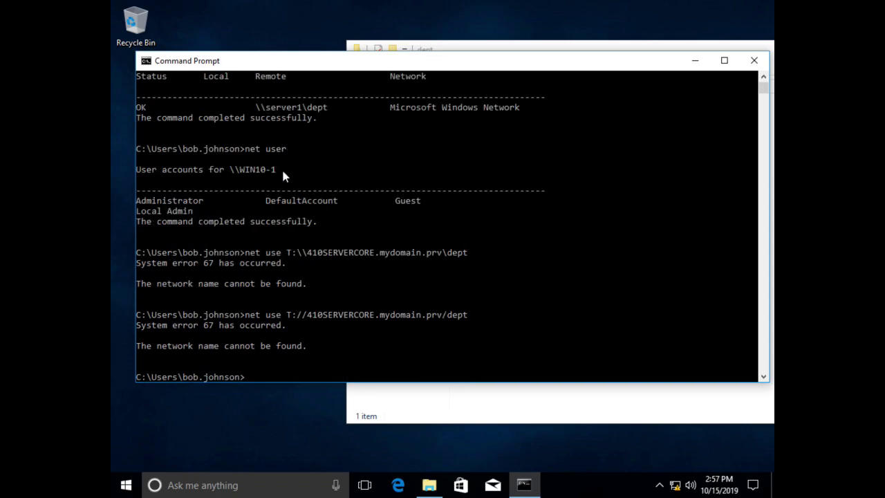
Step: Rerun the original mapping command with a space after T: so it succeeds
{"action": "key", "text": "Up"}
{"action": "key", "text": "Up"}
{"action": "key", "text": "Left"}
{"action": "key", "text": "Left"}
{"action": "key", "text": "Left"}
{"action": "key", "text": "Left"}
{"action": "key", "text": "Left"}
{"action": "key", "text": "Left"}
{"action": "key", "text": "Left"}
{"action": "key", "text": "Left"}
{"action": "key", "text": "Left"}
{"action": "key", "text": "Left"}
{"action": "key", "text": "Left"}
{"action": "key", "text": "Left"}
{"action": "key", "text": "Left"}
{"action": "key", "text": "Left"}
{"action": "key", "text": "Left"}
{"action": "key", "text": "Left"}
{"action": "key", "text": "Left"}
{"action": "key", "text": "Left"}
{"action": "key", "text": "Left"}
{"action": "key", "text": "Left"}
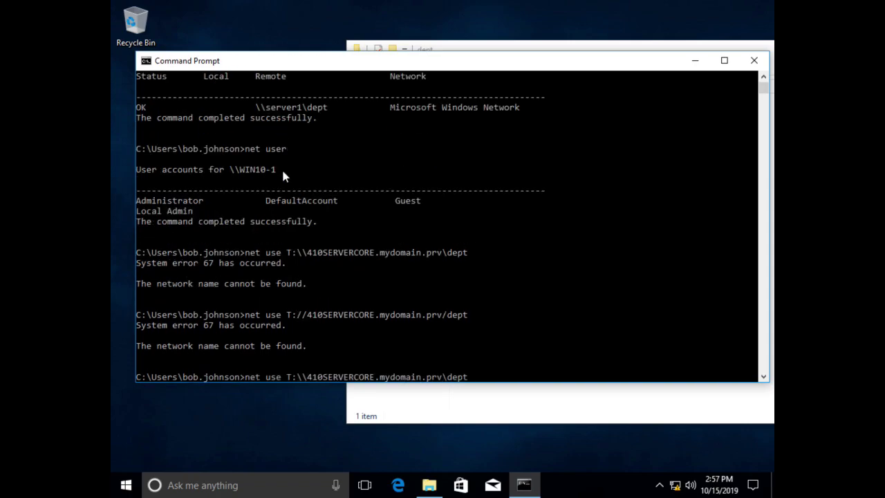
{"action": "key", "text": "Left"}
{"action": "key", "text": "Left"}
{"action": "key", "text": "Left"}
{"action": "key", "text": "Left"}
{"action": "key", "text": "Left"}
{"action": "key", "text": "Left"}
{"action": "key", "text": "Left"}
{"action": "key", "text": "Left"}
{"action": "key", "text": "Left"}
{"action": "key", "text": "Left"}
{"action": "key", "text": "Left"}
{"action": "key", "text": "Left"}
{"action": "key", "text": "Left"}
{"action": "key", "text": "Left"}
{"action": "key", "text": "Left"}
{"action": "key", "text": "Left"}
{"action": "key", "text": "Left"}
{"action": "key", "text": "Left"}
{"action": "key", "text": "Left"}
{"action": "key", "text": "Left"}
{"action": "key", "text": "Left"}
{"action": "key", "text": "Left"}
{"action": "key", "text": "Return"}
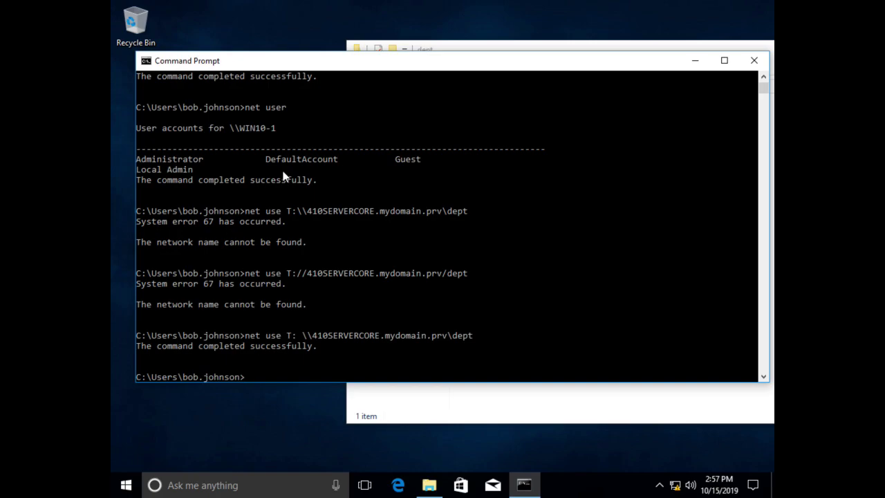
Step: Run net use again to confirm T: maps to \\410SERVERCORE.mydomain.prv\dept with OK status
{"action": "left_click_drag", "start_coordinate": [303, 336], "coordinate": [478, 341]}
{"action": "right_click", "coordinate": [408, 356]}
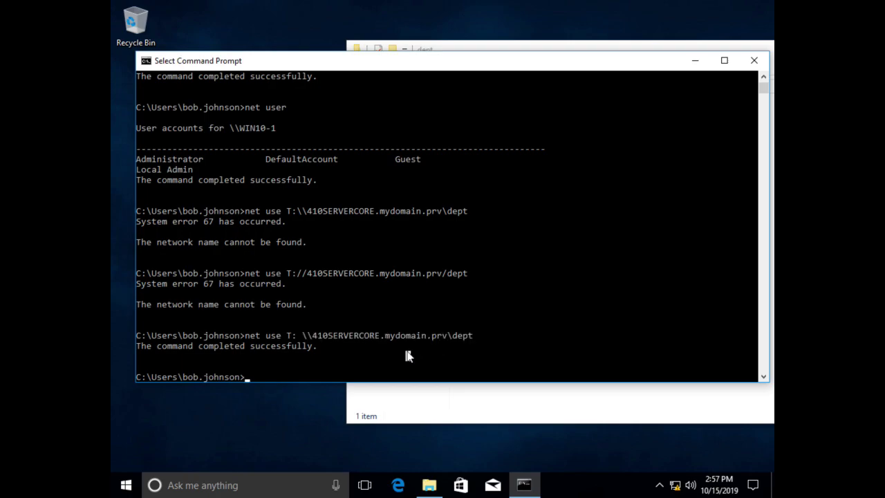
{"action": "type", "text": "net use"}
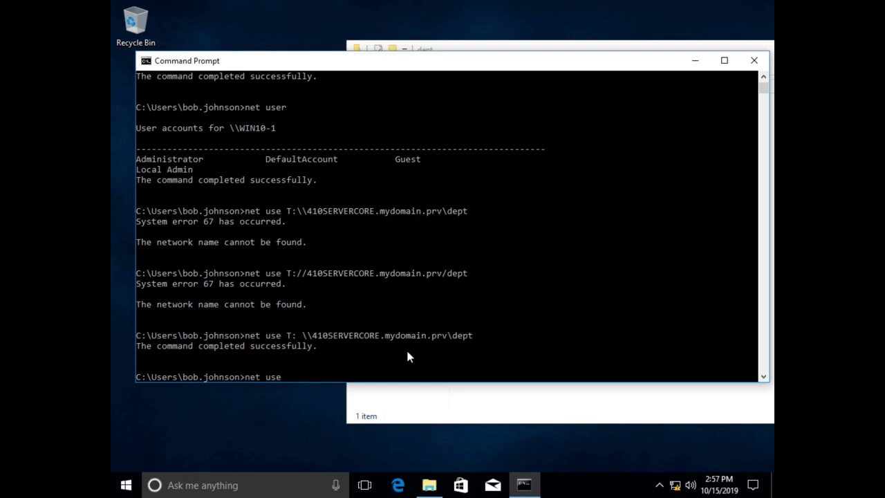
{"action": "key", "text": "Return"}
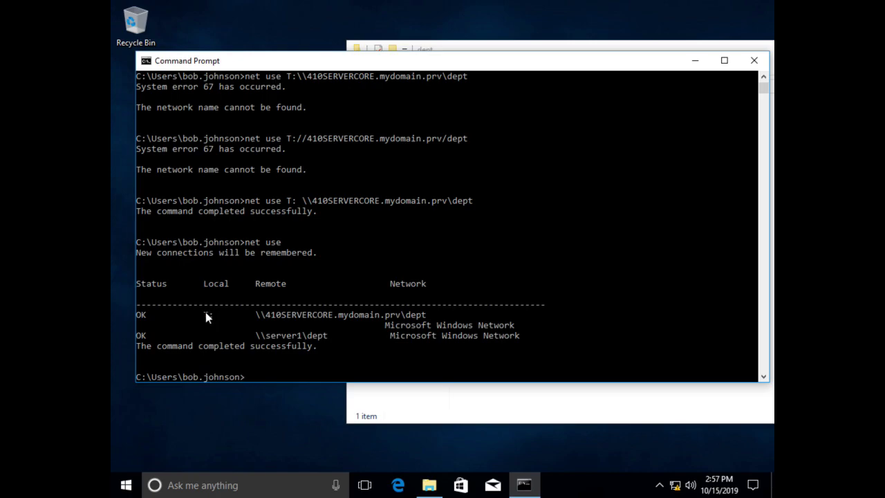
{"action": "left_click_drag", "start_coordinate": [205, 311], "coordinate": [382, 313]}
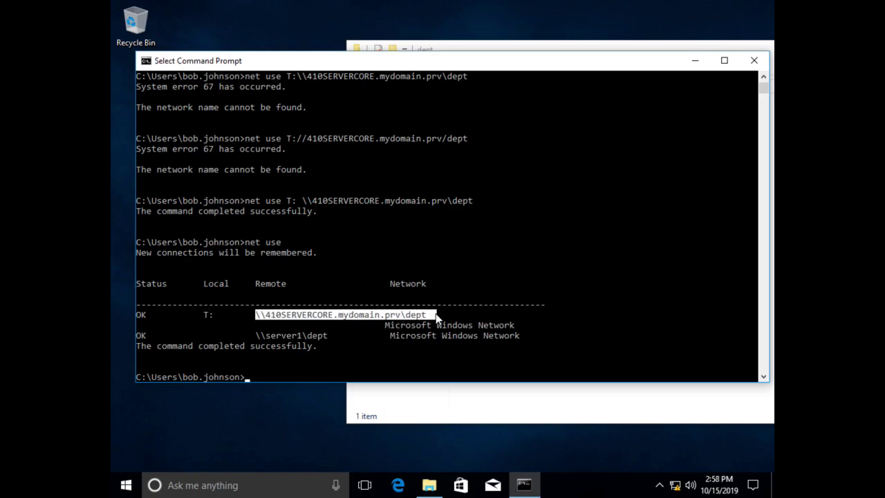
Step: Open dept (T:) from This PC to see its HR folder, then return to Command Prompt
{"action": "left_click", "coordinate": [543, 416]}
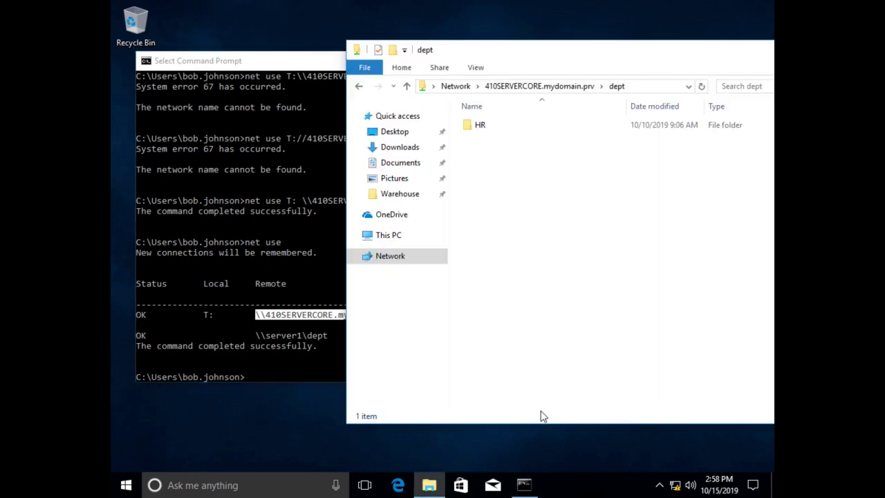
{"action": "left_click", "coordinate": [393, 236]}
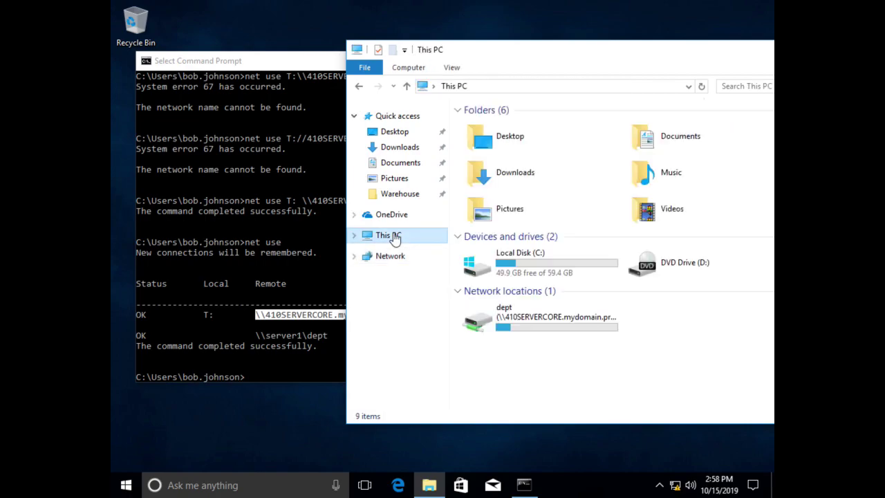
{"action": "left_click", "coordinate": [536, 320]}
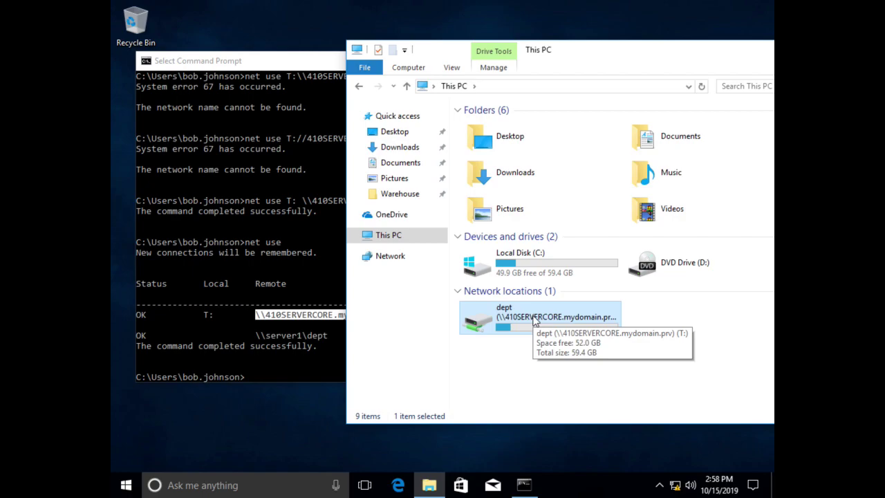
{"action": "double_click", "coordinate": [535, 320]}
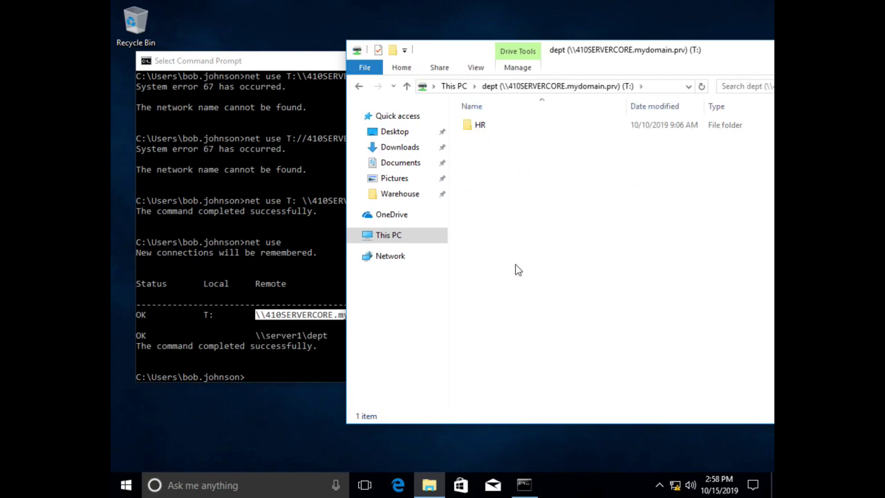
{"action": "left_click", "coordinate": [666, 89]}
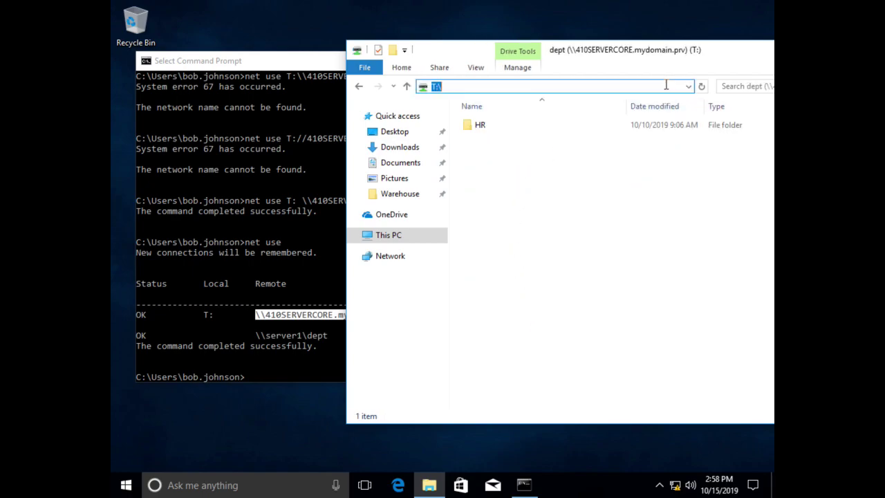
{"action": "left_click", "coordinate": [651, 86]}
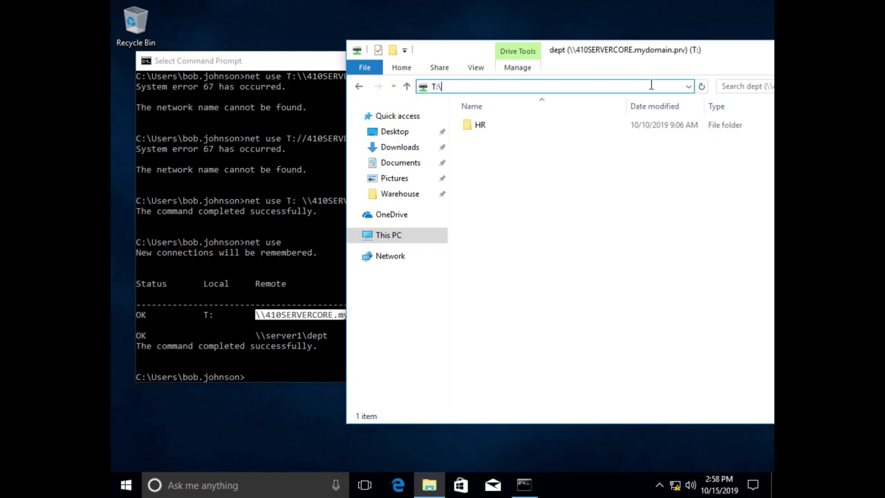
{"action": "left_click", "coordinate": [495, 150]}
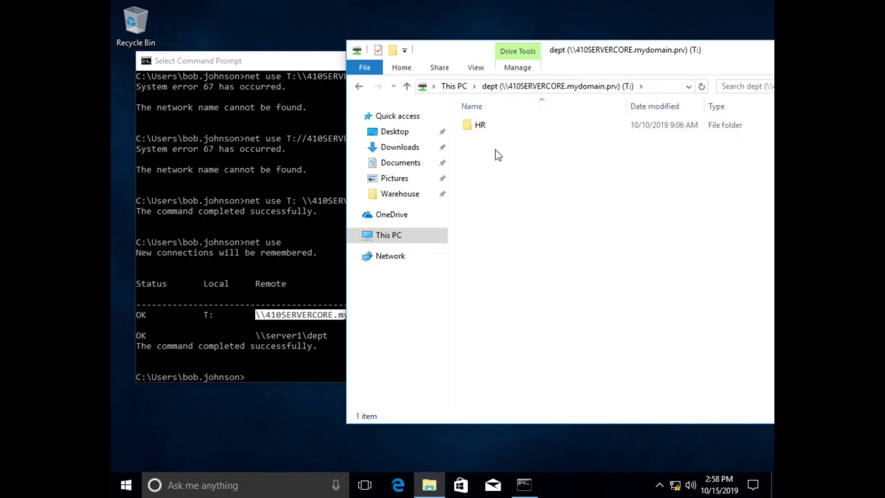
{"action": "left_click", "coordinate": [255, 205]}
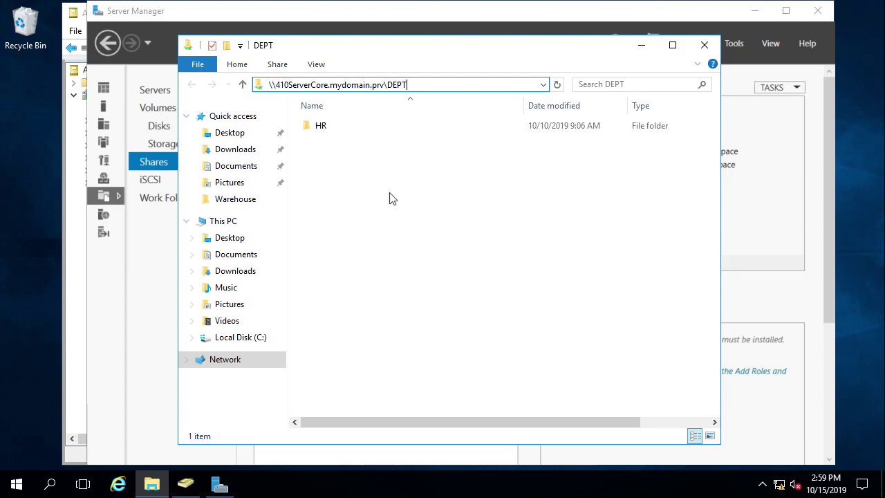
Step: Show 410ServerCore's volumes in Server Manager and bring up the Shares TASKS menu
{"action": "left_click", "coordinate": [163, 279]}
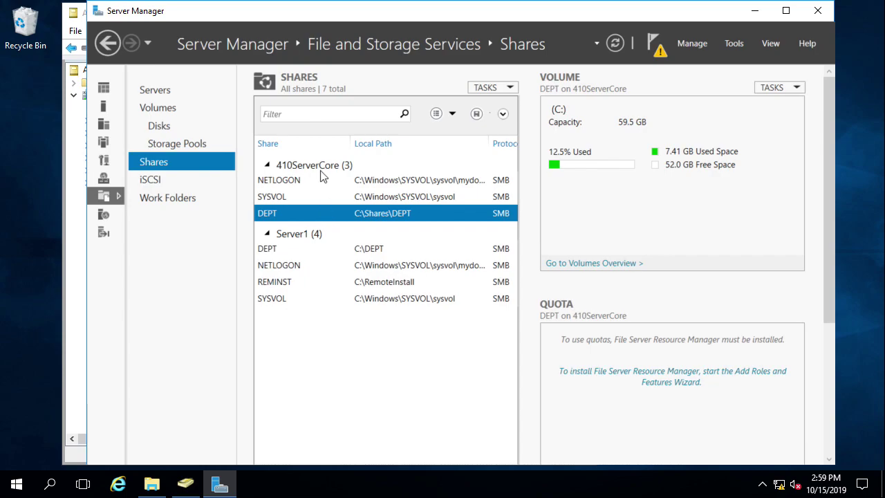
{"action": "left_click", "coordinate": [158, 113]}
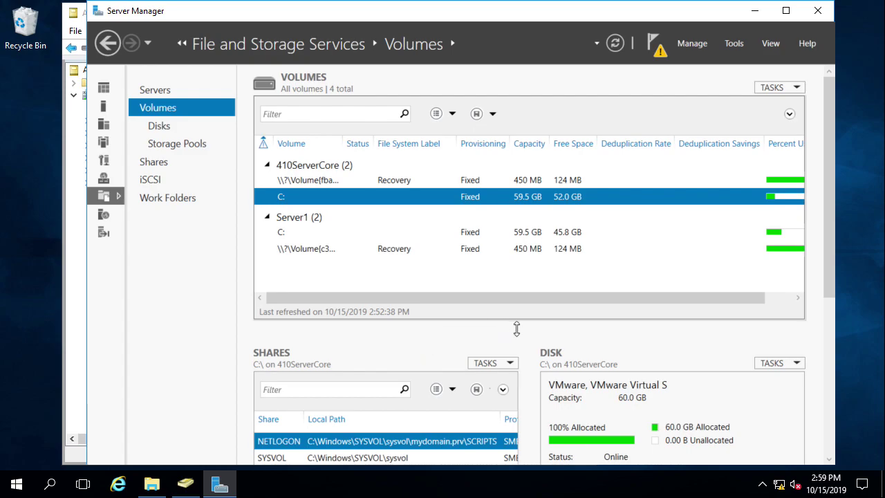
{"action": "left_click_drag", "start_coordinate": [829, 258], "coordinate": [830, 275]}
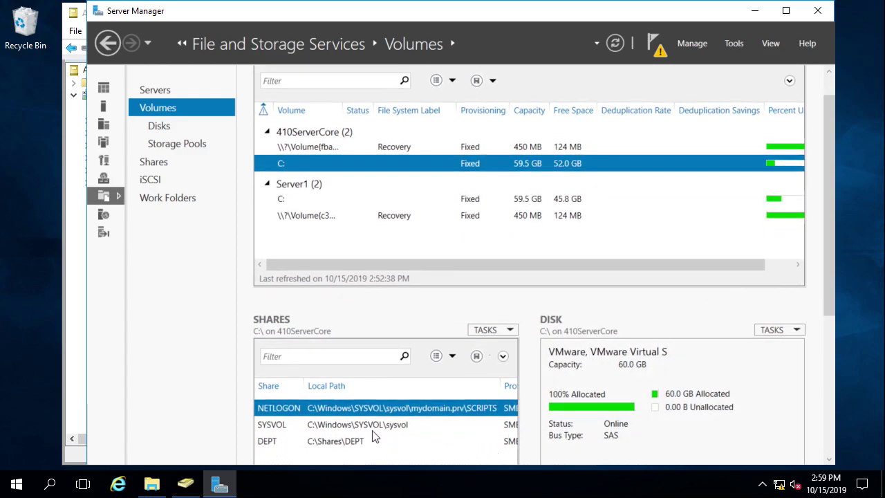
{"action": "left_click", "coordinate": [499, 331]}
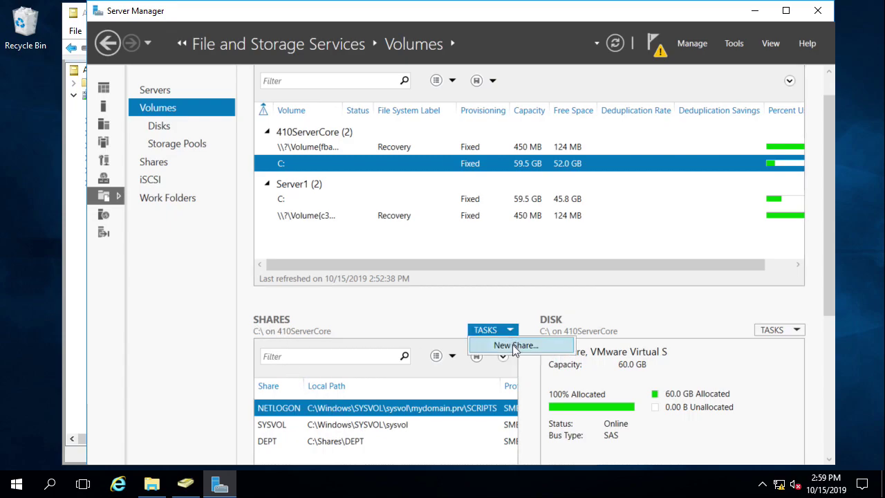
Step: Start a New Share with the SMB Share - Quick profile on the C: volume
{"action": "left_click", "coordinate": [515, 345]}
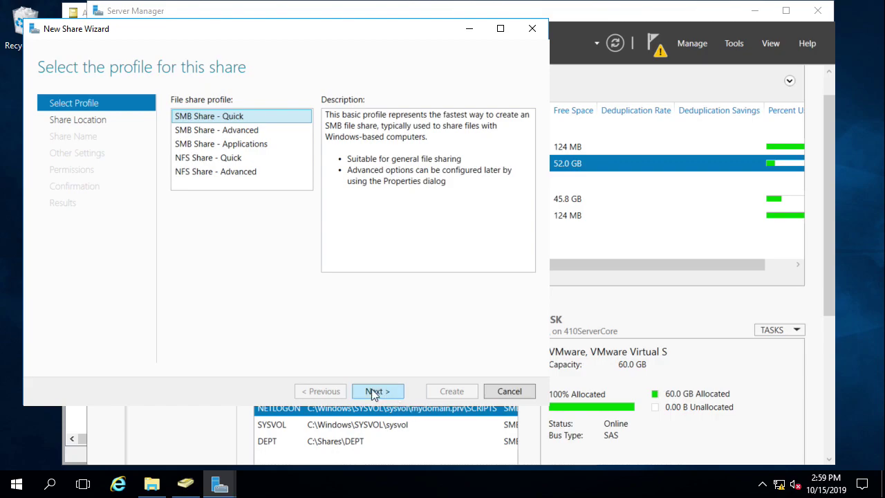
{"action": "left_click", "coordinate": [250, 134]}
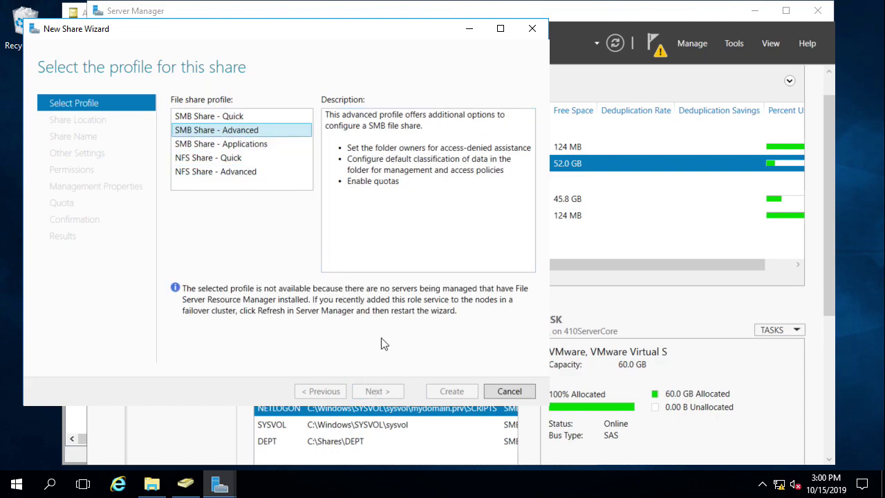
{"action": "left_click", "coordinate": [213, 116]}
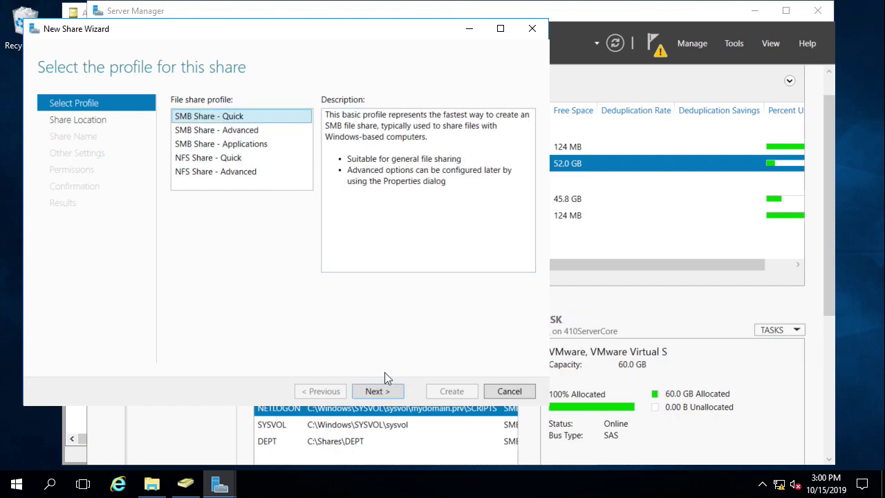
{"action": "left_click", "coordinate": [376, 391]}
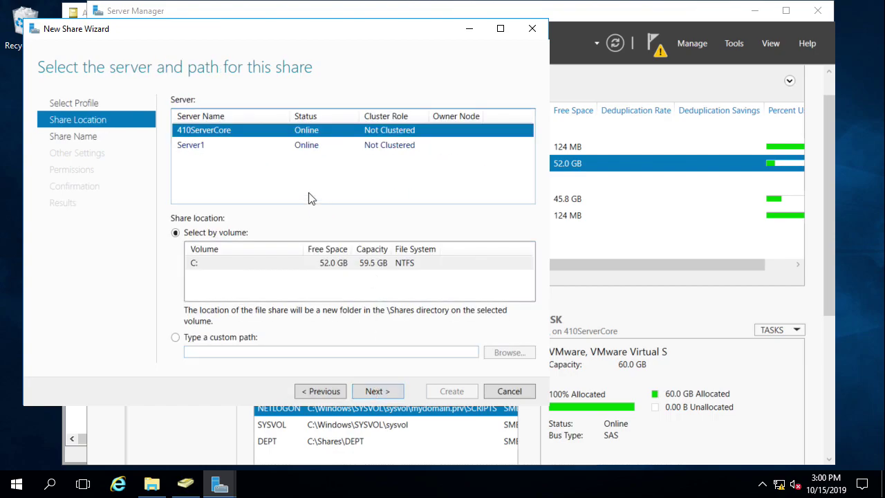
{"action": "left_click", "coordinate": [216, 262]}
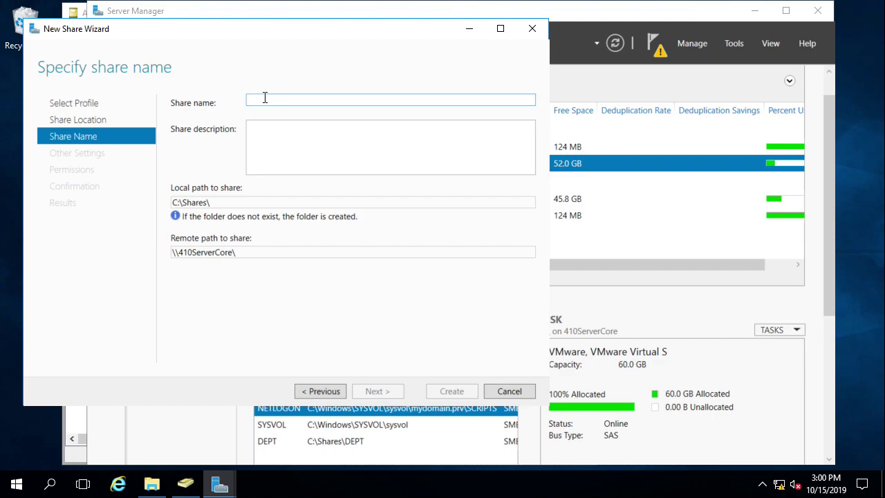
Step: Name the share 'home' with the description 'user's home folder'
{"action": "type", "text": "home"}
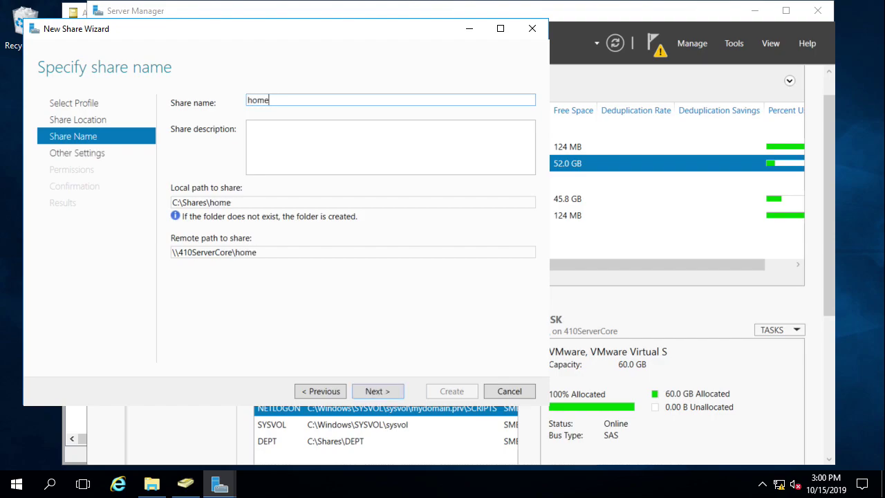
{"action": "left_click", "coordinate": [263, 129]}
{"action": "type", "text": "user"}
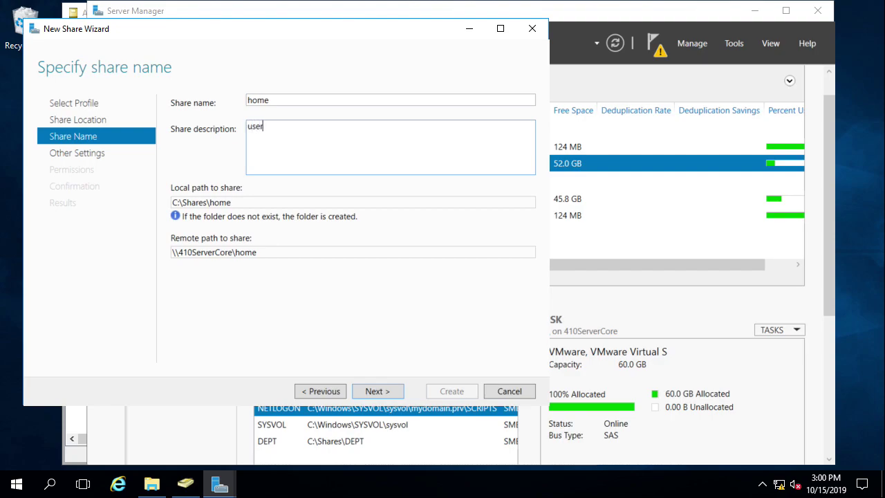
{"action": "type", "text": "'s home folder"}
{"action": "triple_click", "coordinate": [231, 250]}
{"action": "left_click", "coordinate": [231, 250]}
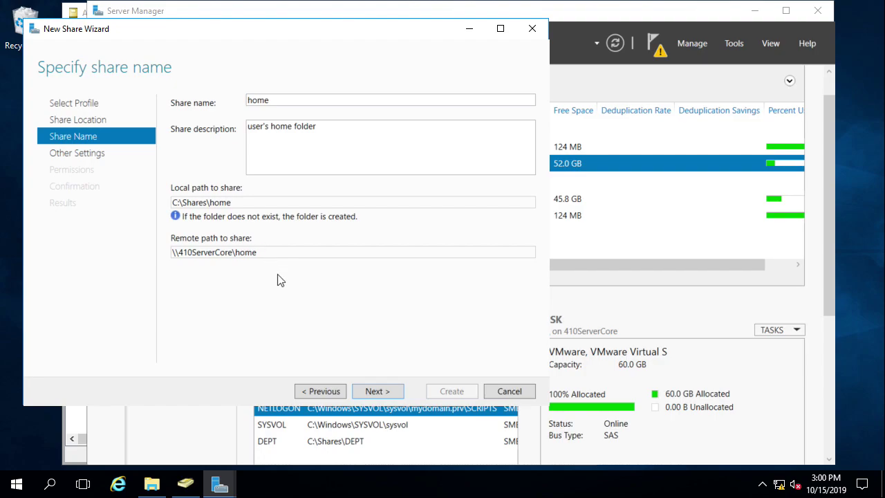
Step: Accept the share name and default share settings to reach the Permissions page
{"action": "left_click", "coordinate": [384, 392]}
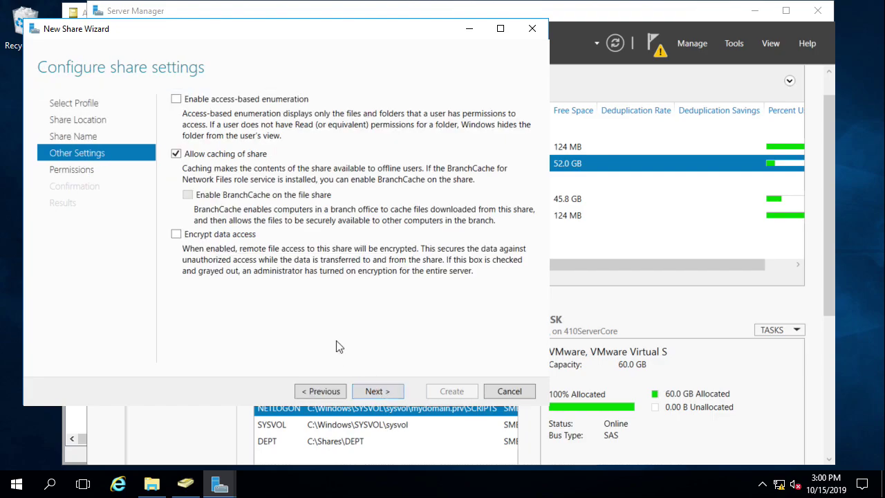
{"action": "left_click", "coordinate": [388, 392]}
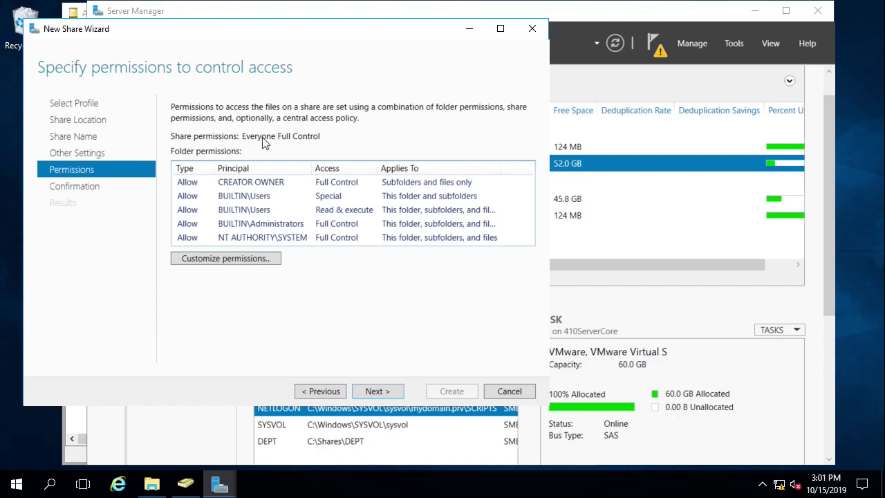
Step: Disable inheritance on home, converting inherited permissions into explicit entries
{"action": "left_click", "coordinate": [225, 261]}
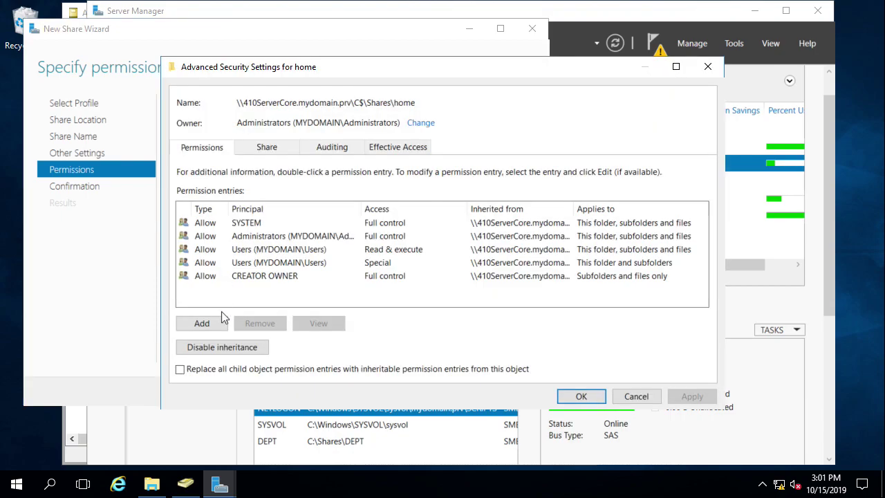
{"action": "left_click", "coordinate": [226, 346]}
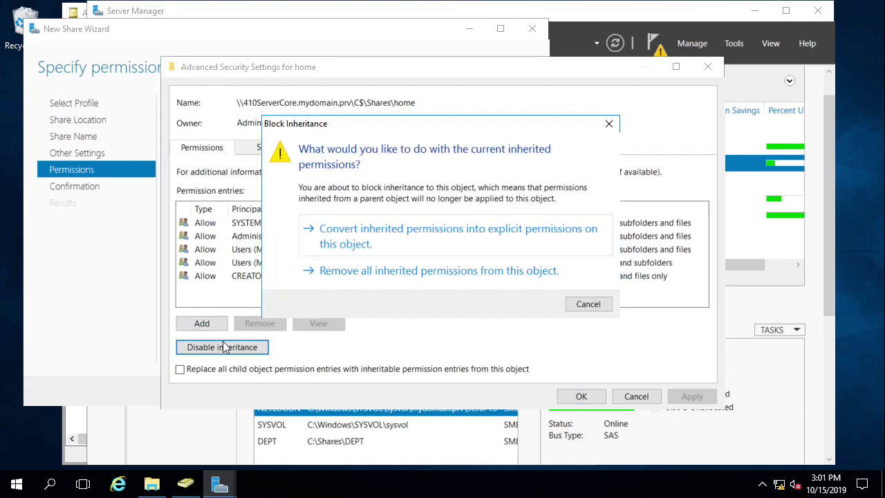
{"action": "left_click", "coordinate": [359, 233]}
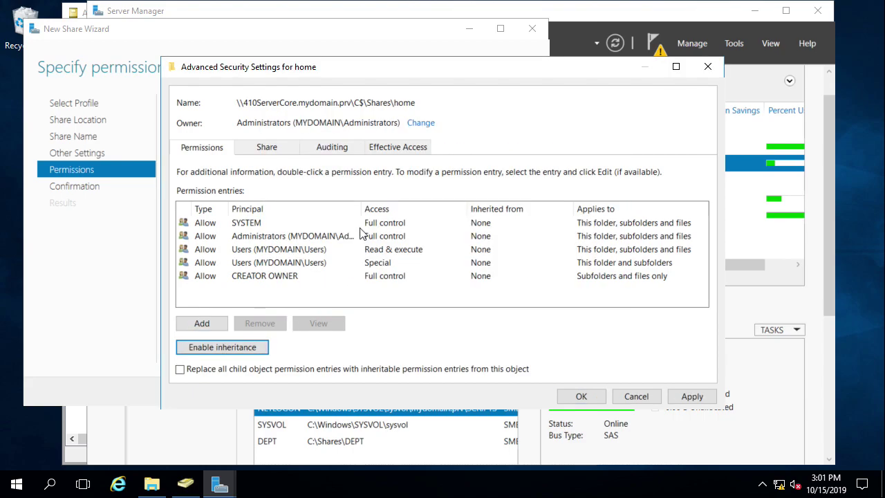
Step: Remove the Users Special permission entry and review the four remaining entries
{"action": "left_click", "coordinate": [303, 262]}
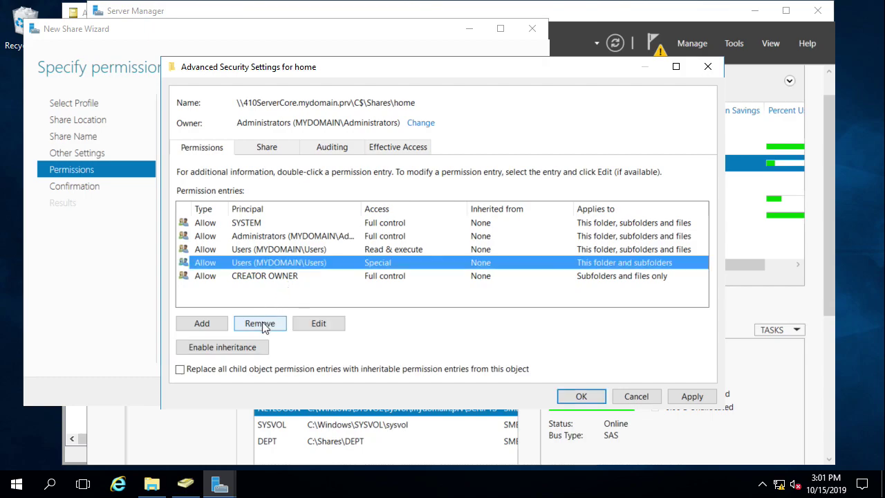
{"action": "left_click", "coordinate": [285, 252]}
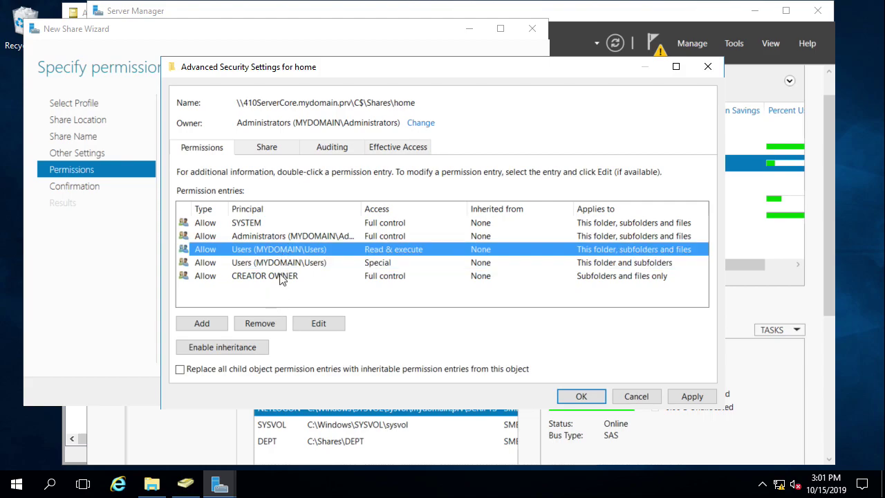
{"action": "left_click", "coordinate": [280, 262]}
{"action": "left_click", "coordinate": [267, 324]}
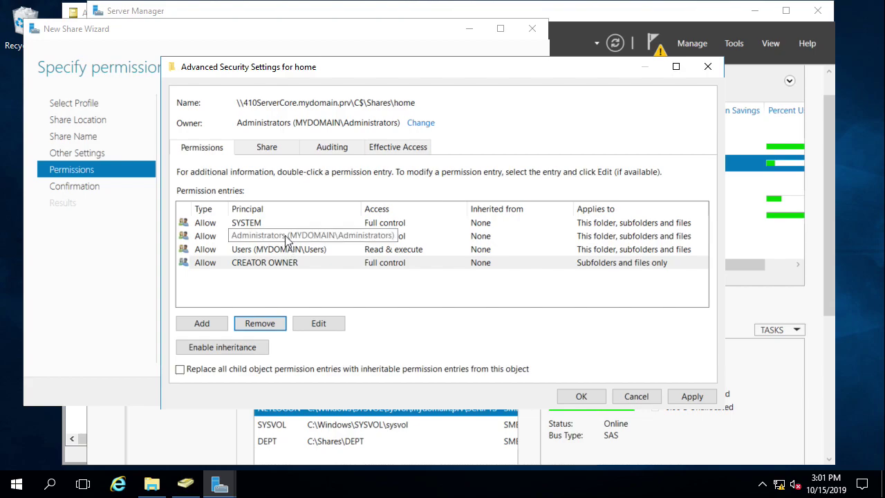
{"action": "left_click", "coordinate": [285, 237]}
{"action": "left_click", "coordinate": [298, 263]}
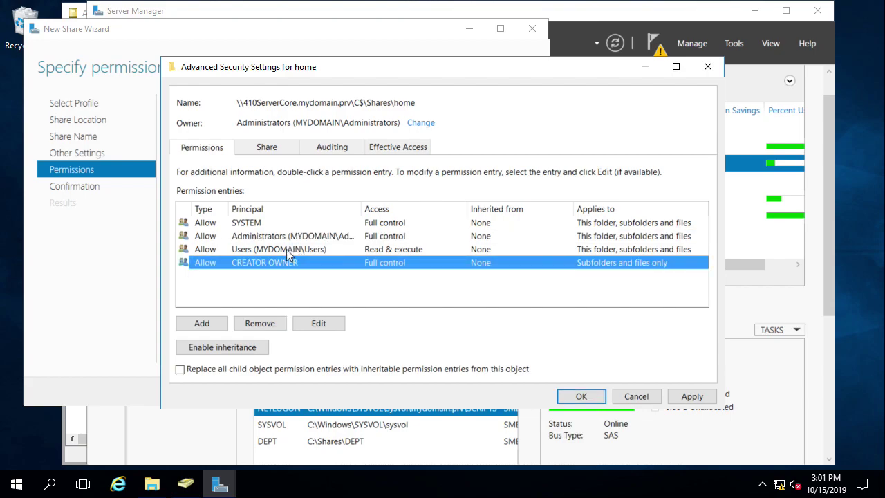
{"action": "left_click", "coordinate": [286, 249]}
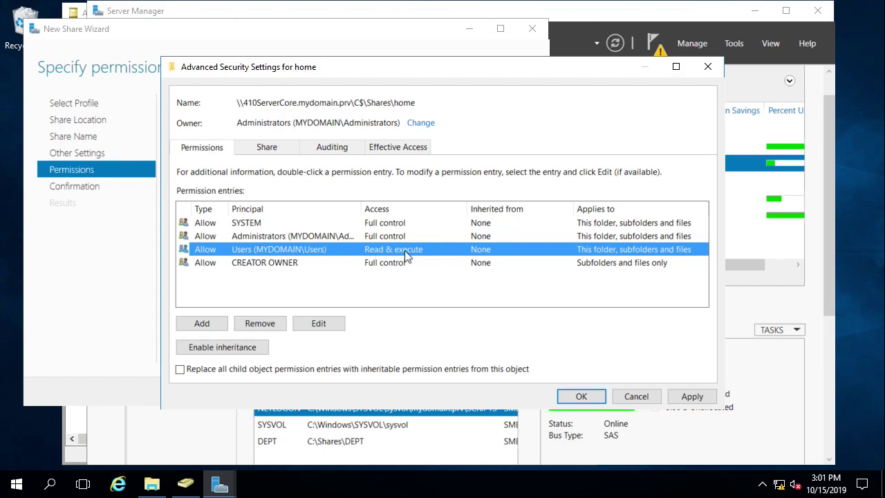
Step: Change the Users Read & execute entry to apply to This folder only and confirm both dialogs
{"action": "double_click", "coordinate": [597, 247]}
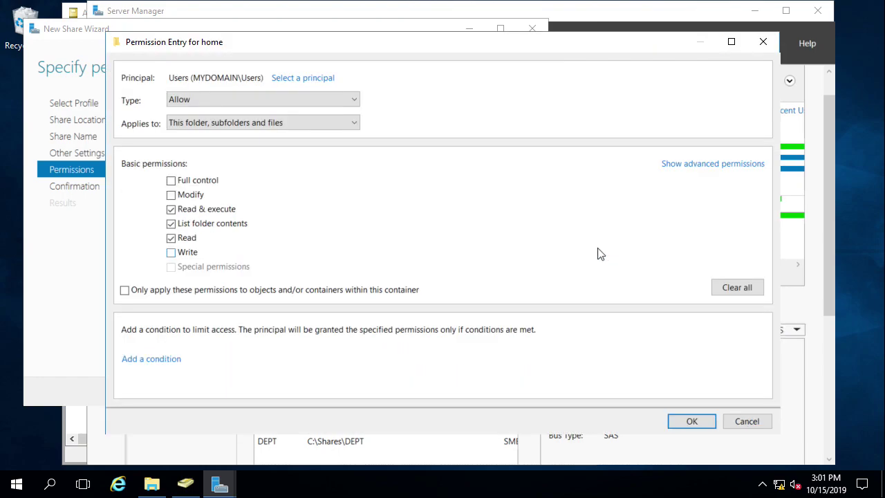
{"action": "left_click", "coordinate": [204, 295]}
{"action": "left_click", "coordinate": [186, 295]}
{"action": "left_click", "coordinate": [210, 125]}
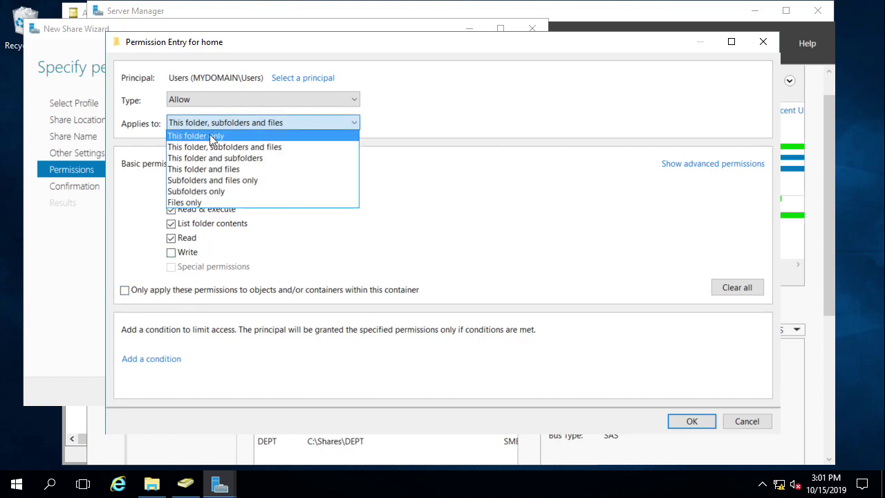
{"action": "left_click", "coordinate": [211, 136]}
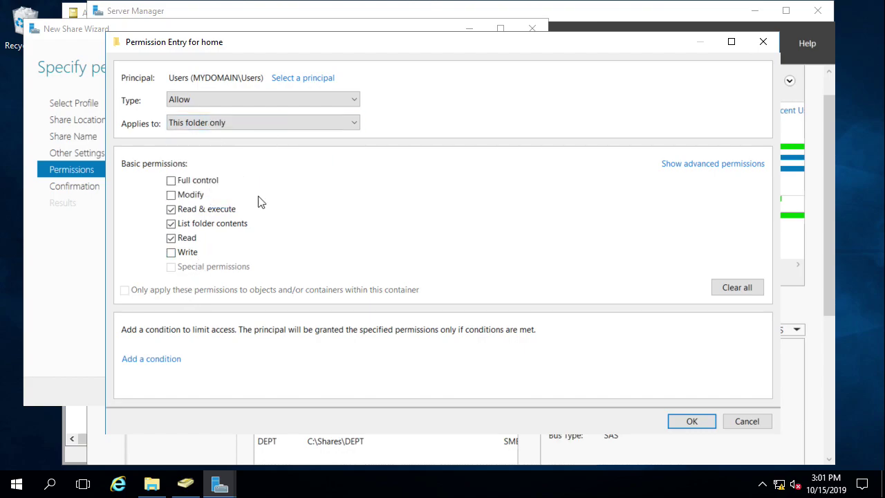
{"action": "left_click", "coordinate": [691, 421]}
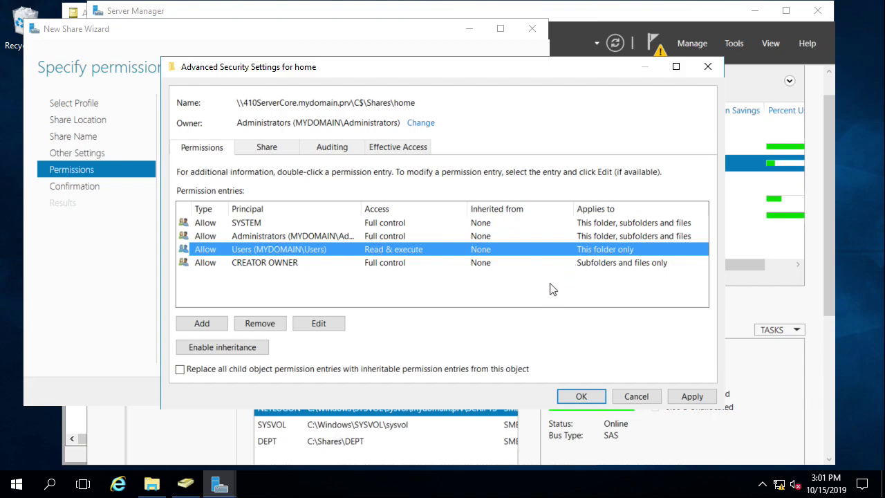
{"action": "left_click", "coordinate": [581, 396]}
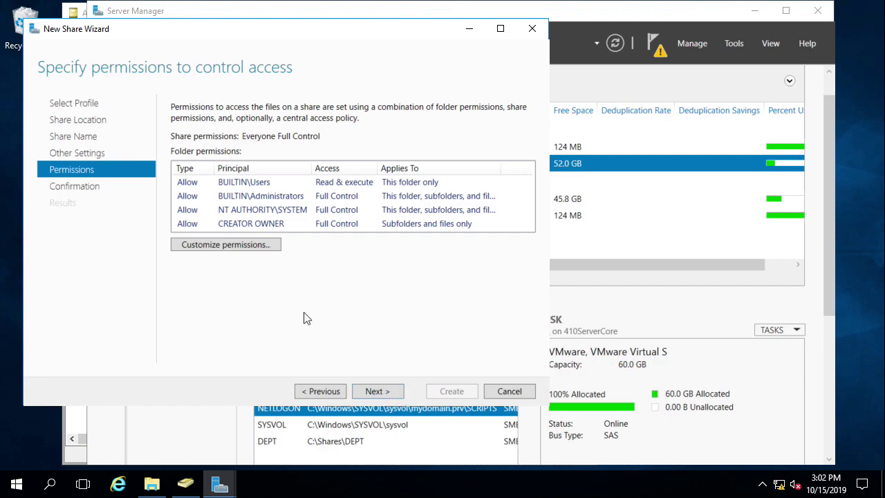
{"action": "left_click", "coordinate": [233, 244]}
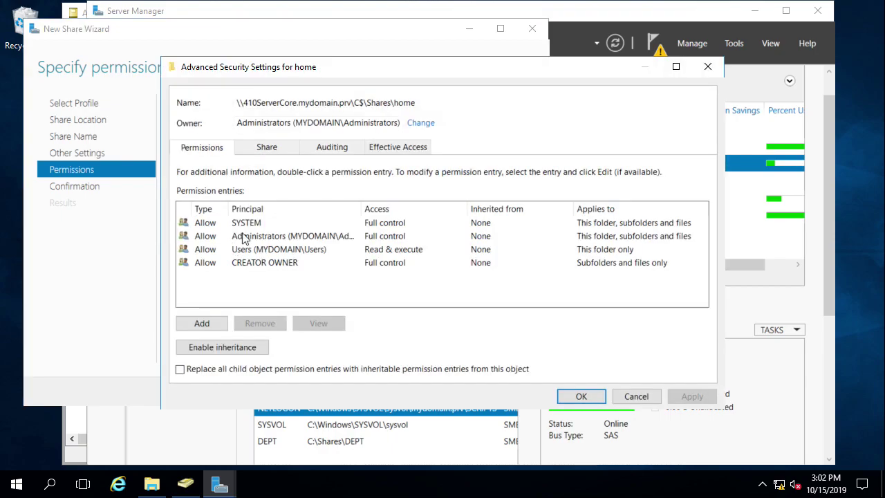
{"action": "left_click", "coordinate": [311, 223]}
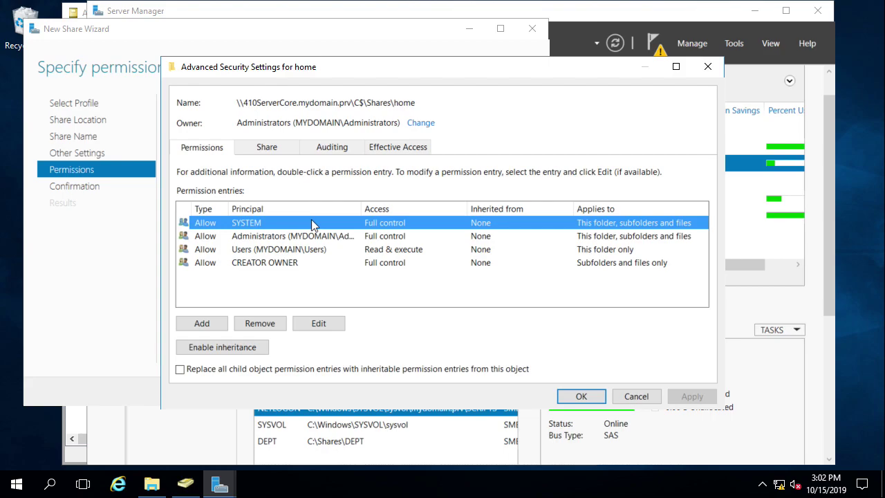
{"action": "left_click", "coordinate": [341, 240]}
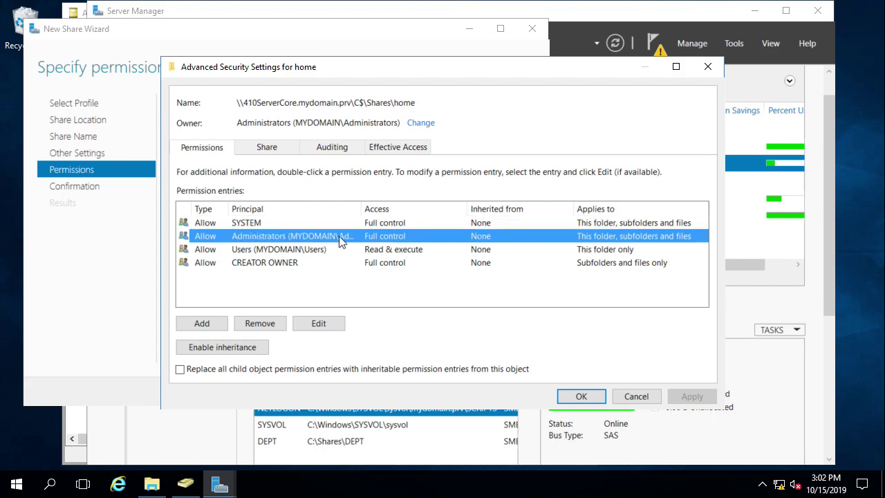
{"action": "left_click", "coordinate": [446, 250]}
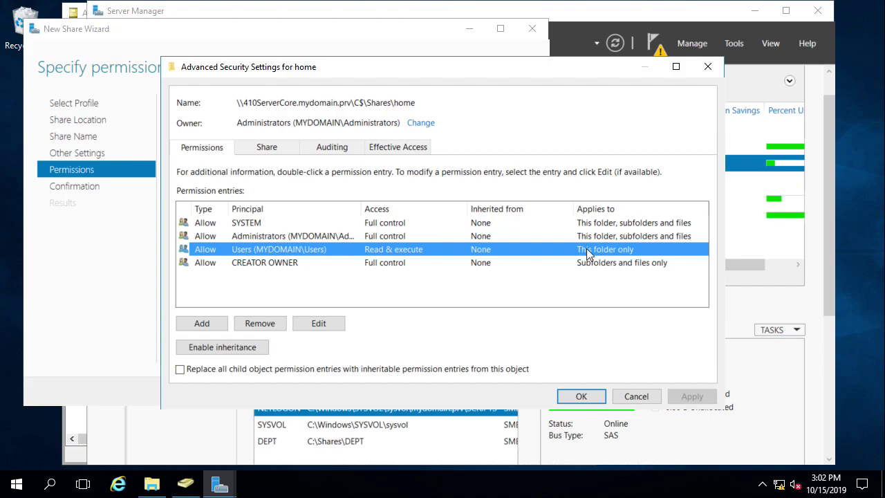
{"action": "left_click", "coordinate": [329, 266]}
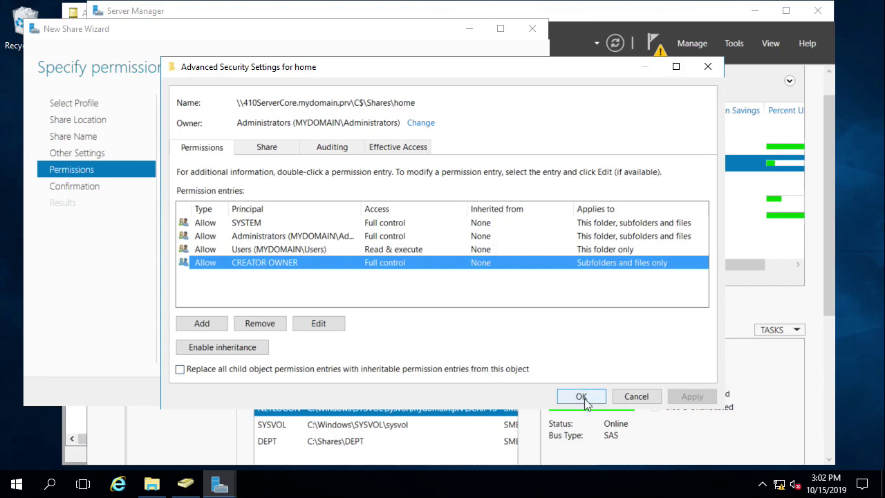
{"action": "left_click", "coordinate": [507, 251]}
{"action": "left_click", "coordinate": [322, 323]}
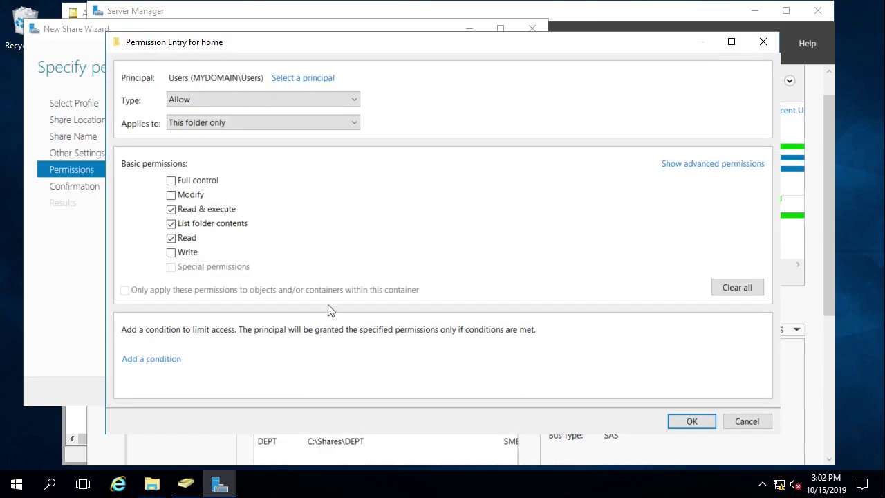
{"action": "left_click", "coordinate": [253, 123]}
{"action": "left_click", "coordinate": [252, 122]}
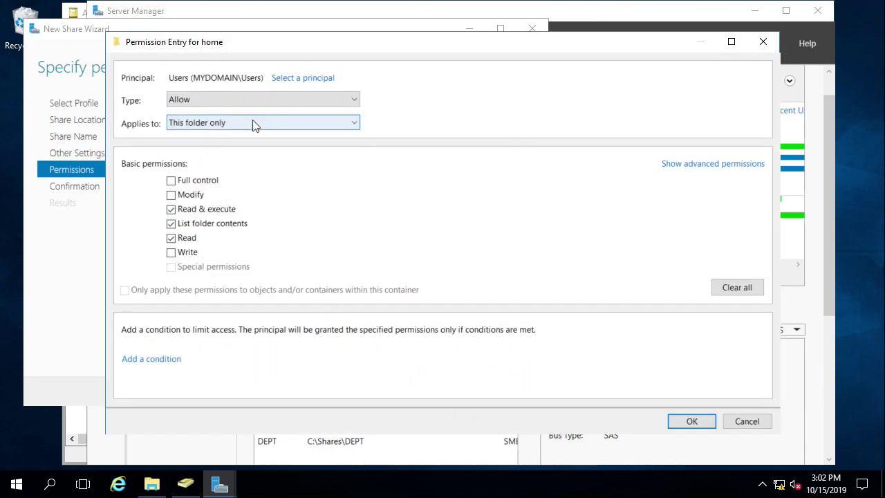
{"action": "left_click", "coordinate": [692, 421]}
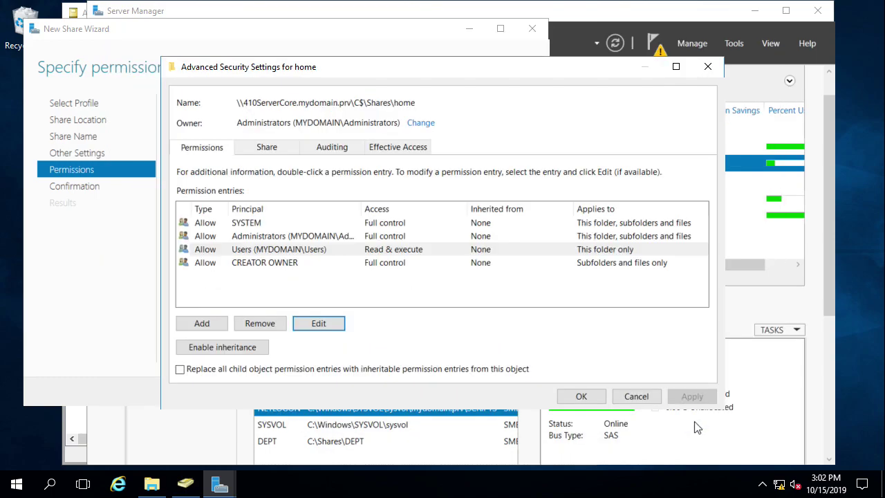
Step: Create the home share from the wizard's confirmation page, then select home in the Shares list
{"action": "left_click", "coordinate": [581, 397]}
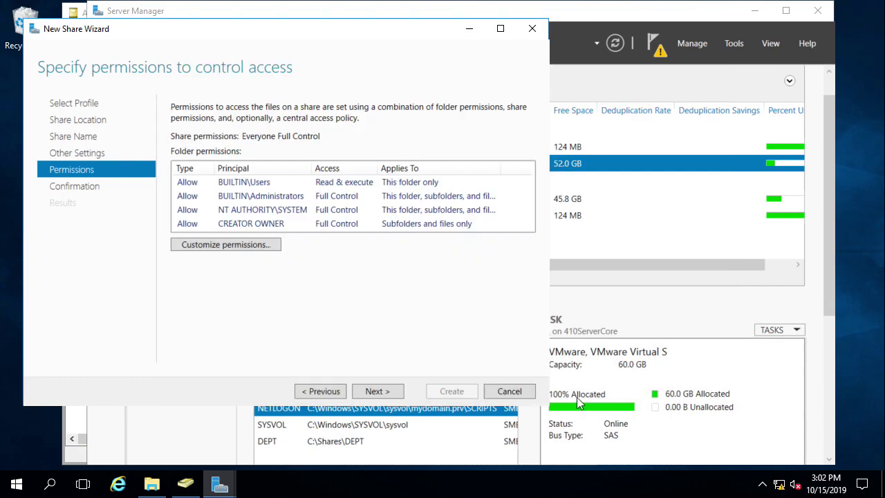
{"action": "left_click", "coordinate": [391, 391]}
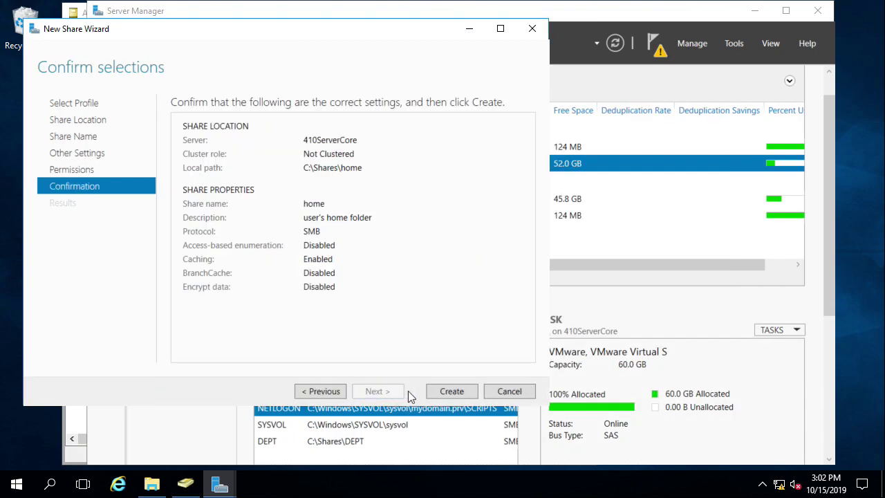
{"action": "left_click", "coordinate": [451, 392]}
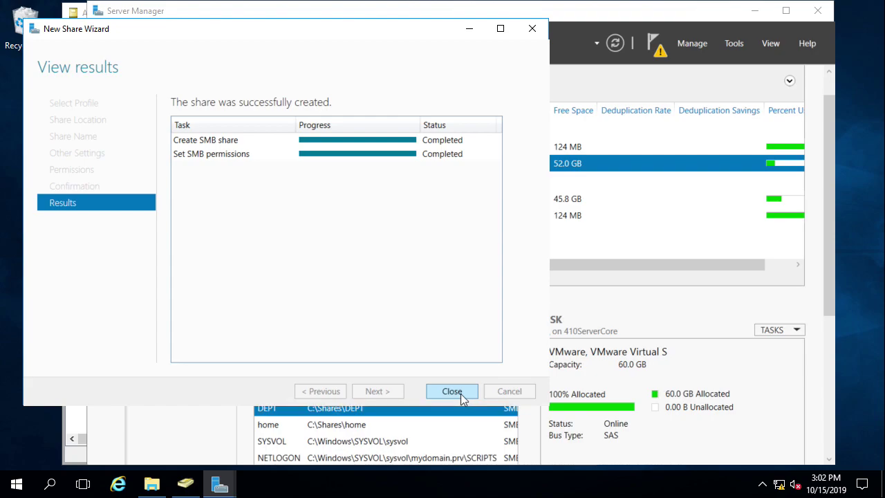
{"action": "left_click", "coordinate": [456, 391]}
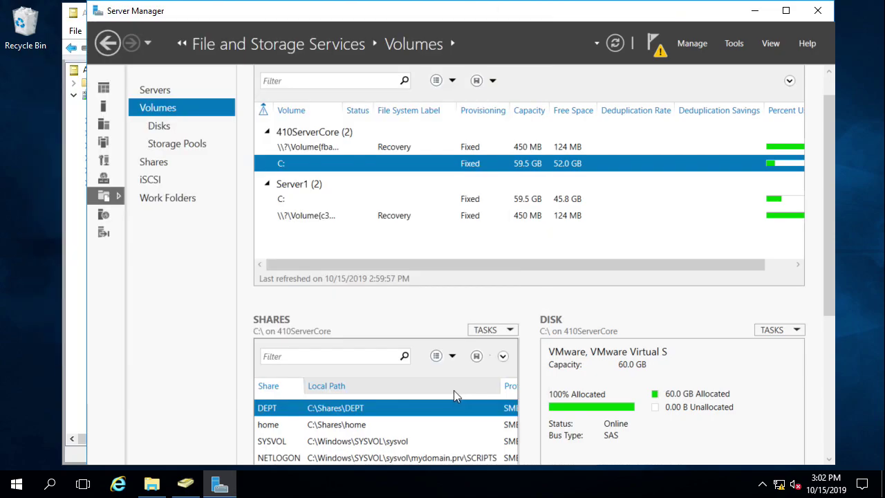
{"action": "left_click", "coordinate": [377, 426]}
{"action": "right_click", "coordinate": [377, 426]}
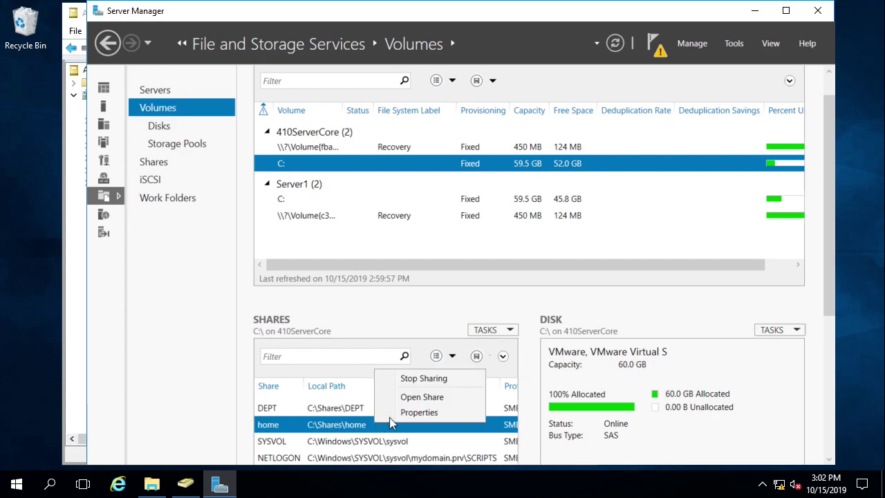
Step: Open the home share in File Explorer and move its window to the right
{"action": "left_click", "coordinate": [406, 398]}
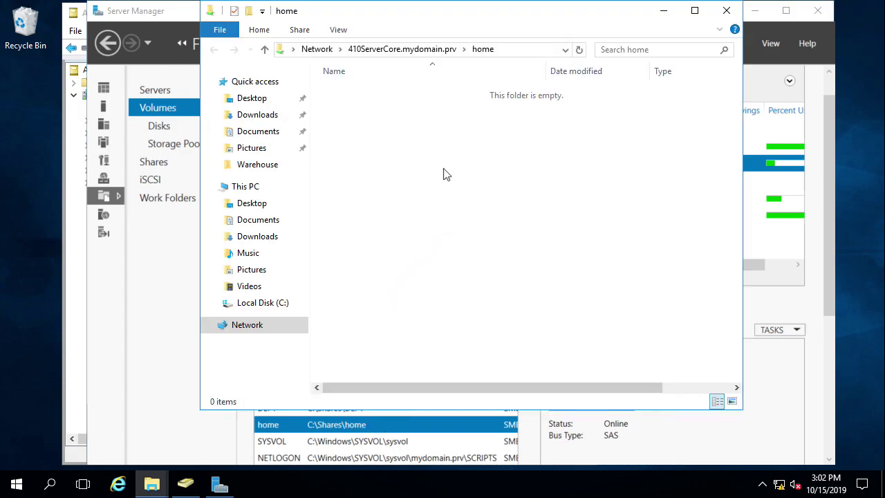
{"action": "left_click_drag", "start_coordinate": [442, 14], "coordinate": [531, 15]}
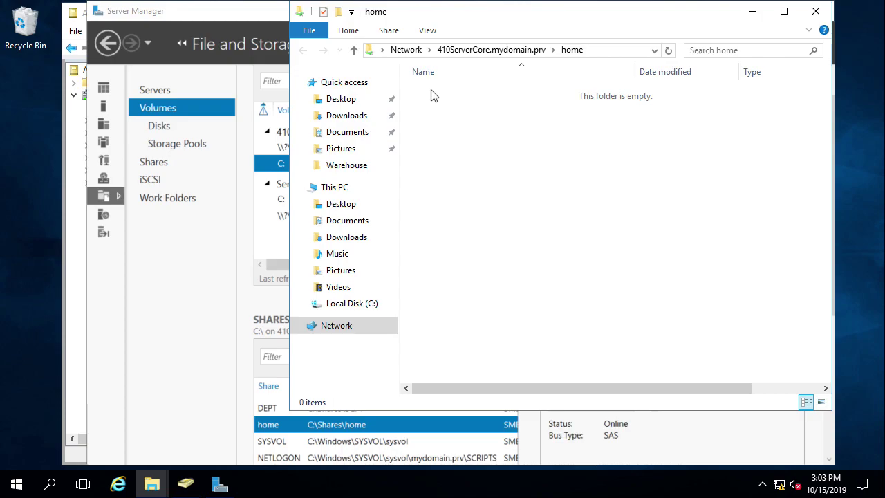
Step: Bring ADUC forward beside the share window and select all three Aaron OU users for their actions menu
{"action": "left_click", "coordinate": [74, 260]}
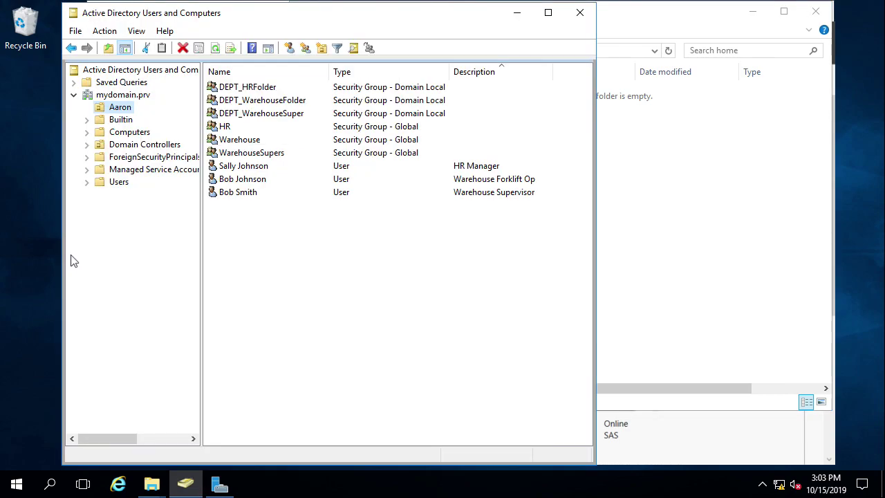
{"action": "left_click_drag", "start_coordinate": [626, 20], "coordinate": [720, 17]}
{"action": "left_click", "coordinate": [369, 18]}
{"action": "left_click_drag", "start_coordinate": [387, 18], "coordinate": [363, 16]}
{"action": "left_click", "coordinate": [224, 192]}
{"action": "left_click", "coordinate": [218, 167], "text": "shift"}
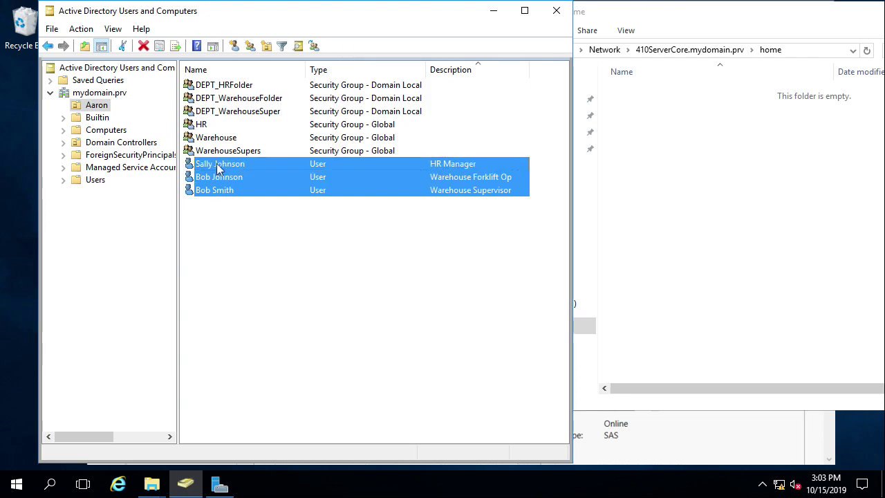
{"action": "right_click", "coordinate": [218, 167]}
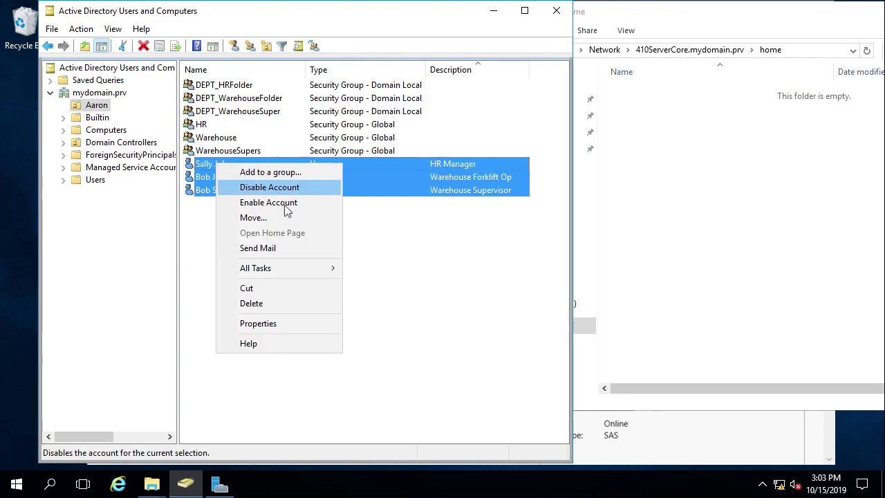
Step: In the three users' Profile settings, enable a home folder connected to drive H:
{"action": "left_click", "coordinate": [306, 325]}
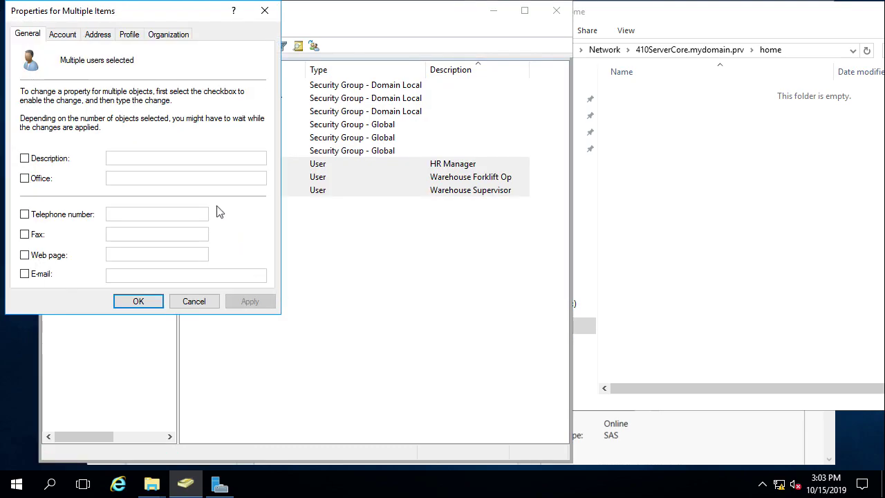
{"action": "left_click_drag", "start_coordinate": [143, 17], "coordinate": [162, 93]}
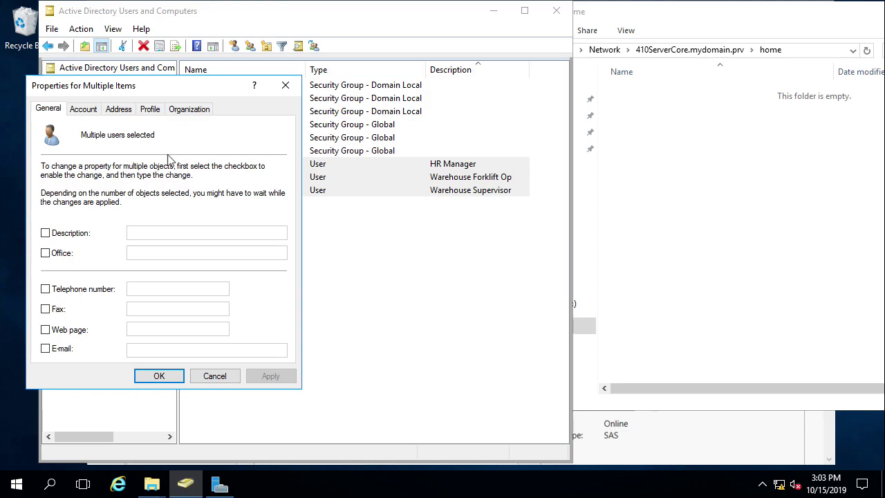
{"action": "left_click", "coordinate": [84, 111]}
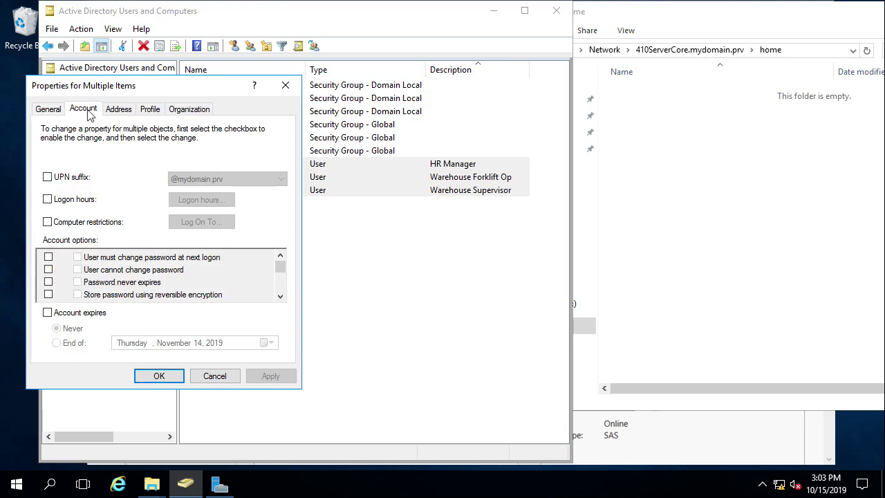
{"action": "left_click", "coordinate": [149, 112]}
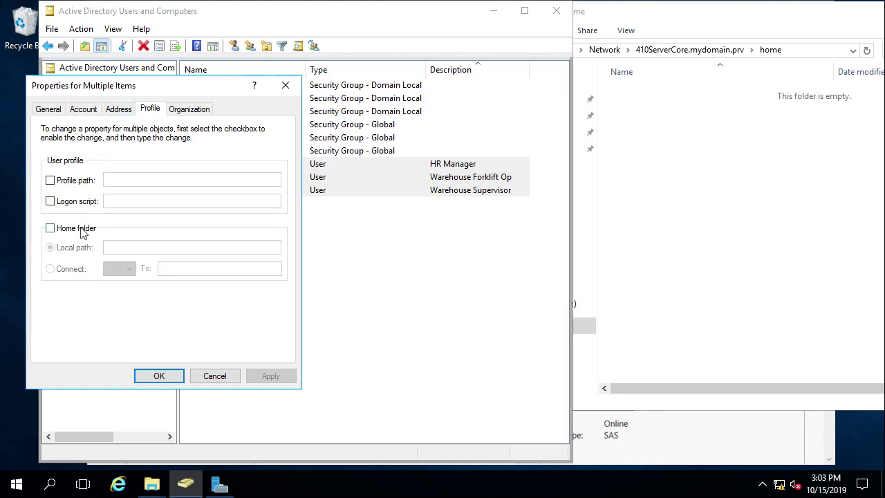
{"action": "left_click", "coordinate": [79, 234]}
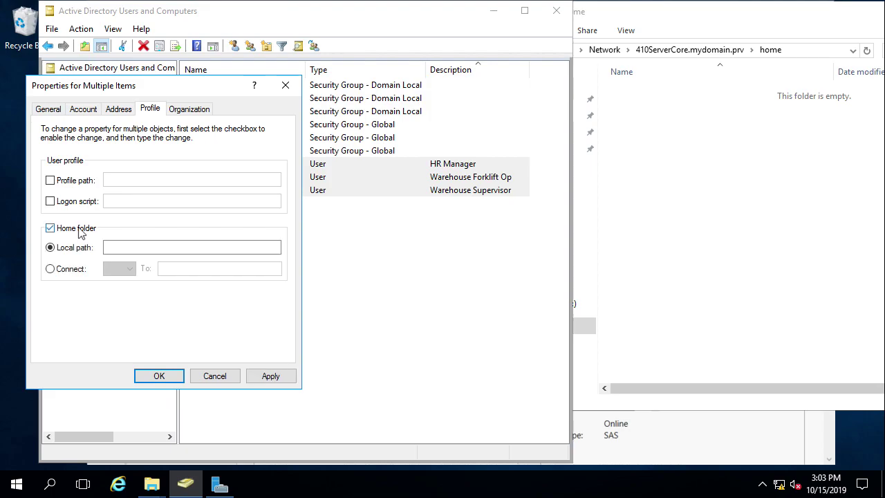
{"action": "left_click", "coordinate": [50, 269]}
{"action": "left_click", "coordinate": [121, 271]}
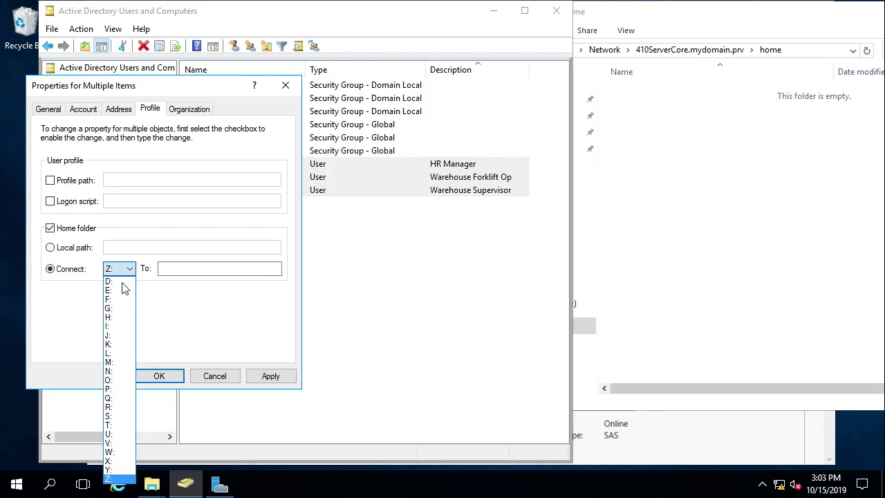
{"action": "left_click", "coordinate": [127, 322]}
Step: Enter the home share's UNC path \\410ServerCore.mydomain.prv\home as the home folder path
{"action": "left_click", "coordinate": [177, 266]}
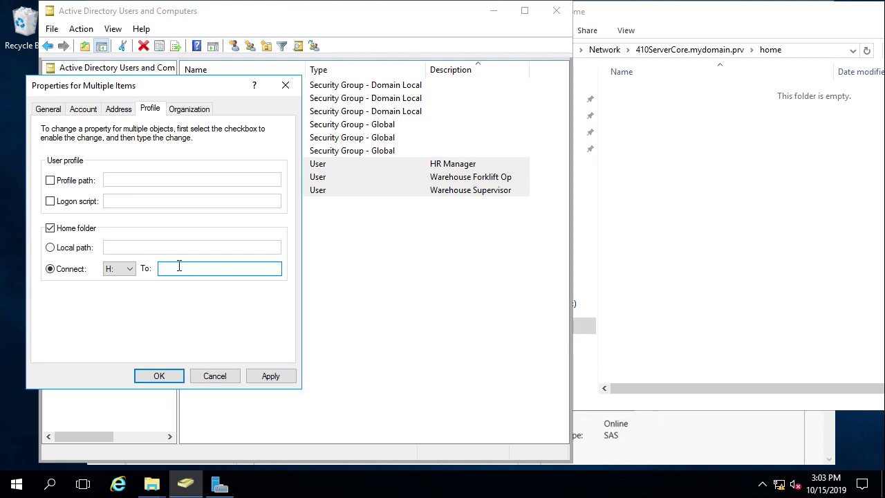
{"action": "right_click", "coordinate": [179, 266]}
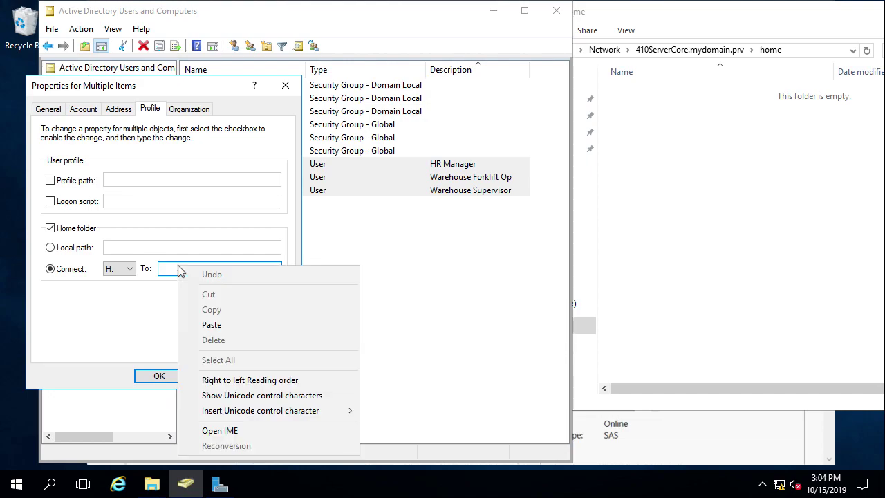
{"action": "left_click", "coordinate": [206, 324]}
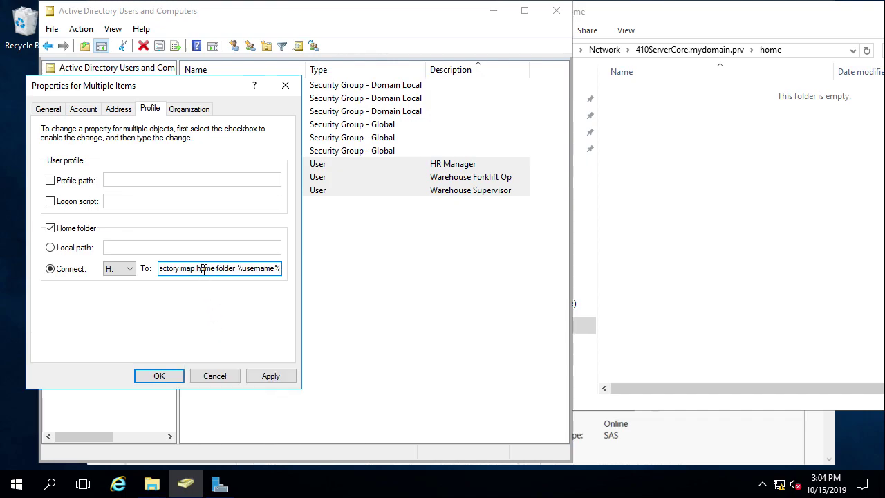
{"action": "key", "text": "ctrl+a"}
{"action": "key", "text": "BackSpace"}
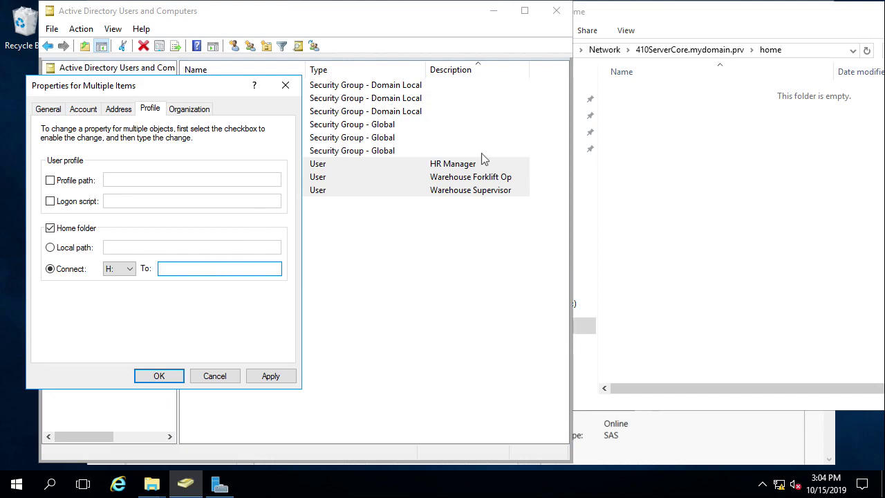
{"action": "left_click", "coordinate": [744, 52]}
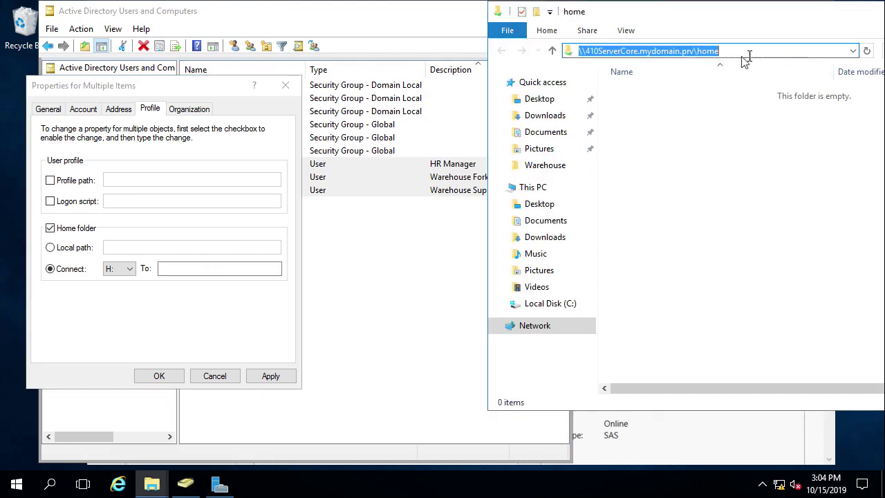
{"action": "right_click", "coordinate": [662, 51]}
{"action": "left_click", "coordinate": [696, 94]}
{"action": "left_click", "coordinate": [732, 51]}
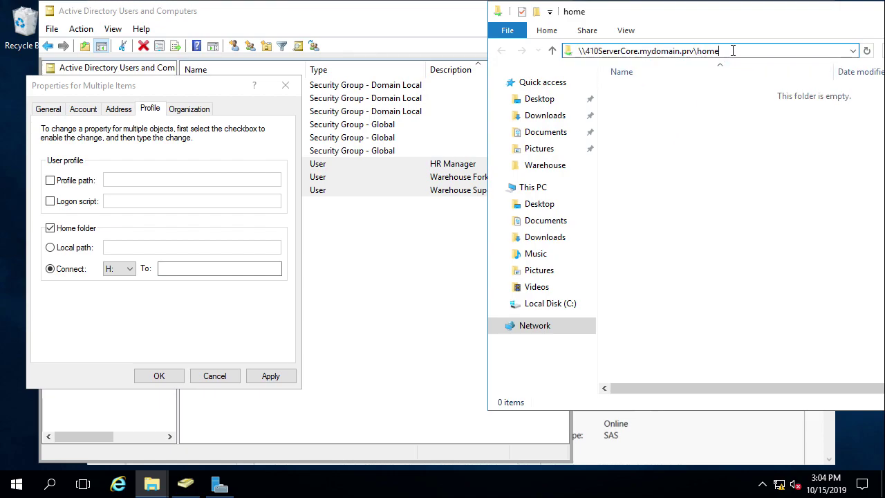
{"action": "left_click", "coordinate": [183, 269]}
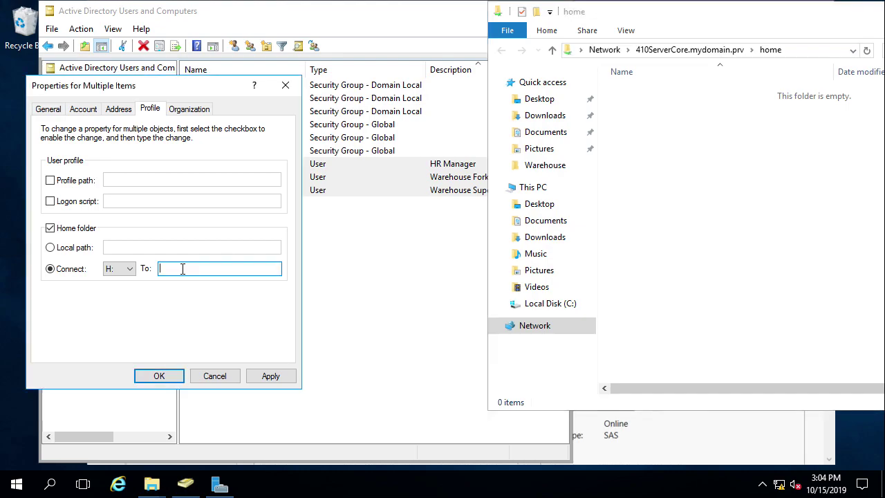
{"action": "right_click", "coordinate": [184, 269]}
{"action": "left_click", "coordinate": [226, 328]}
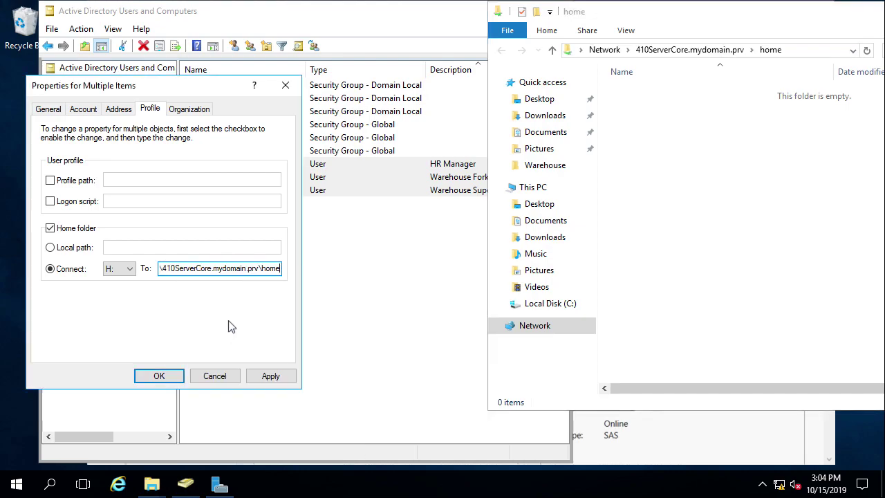
Step: Append \%username% to the home folder path so each user gets their own folder
{"action": "key", "text": "Home"}
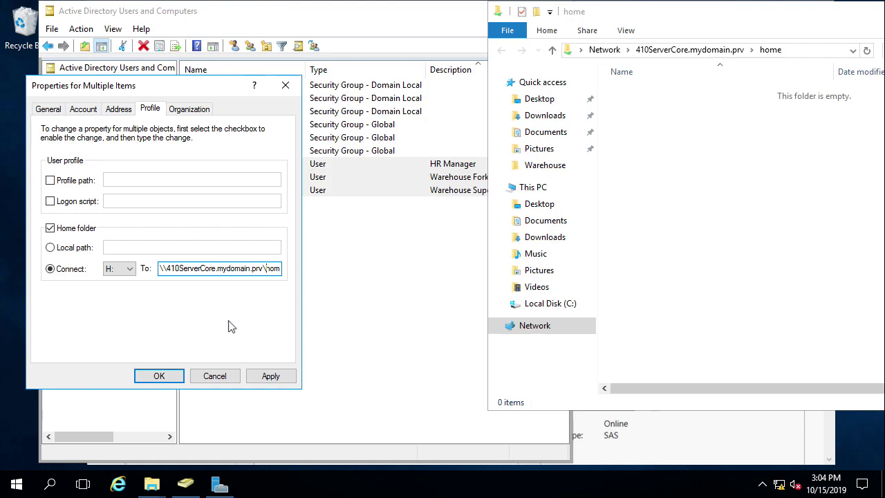
{"action": "key", "text": "Right"}
{"action": "key", "text": "Right"}
{"action": "key", "text": "Right"}
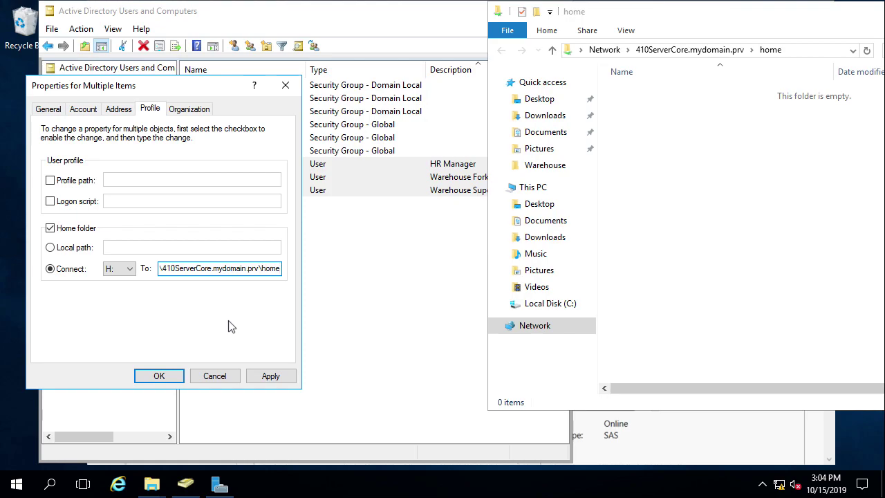
{"action": "type", "text": "\\"}
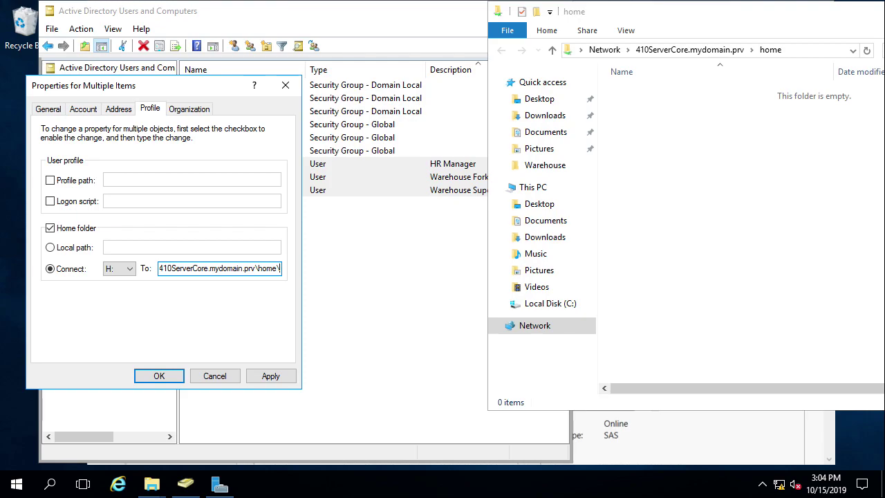
{"action": "type", "text": "%username"}
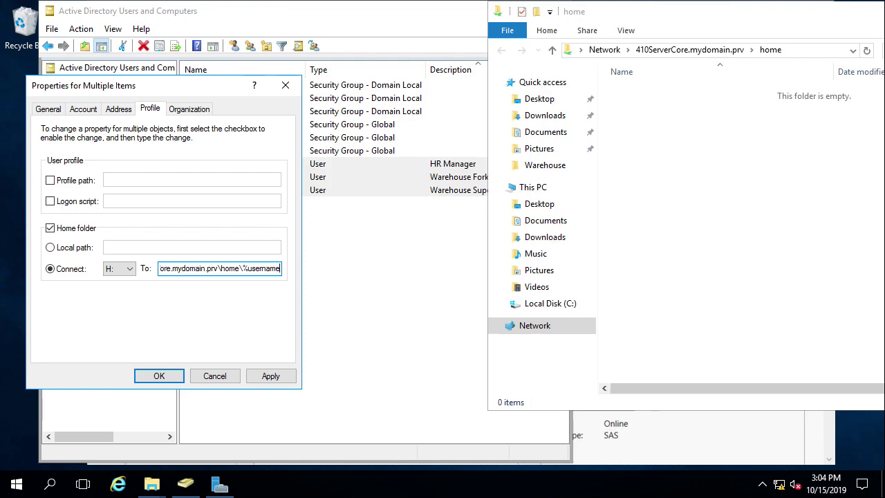
{"action": "type", "text": "%"}
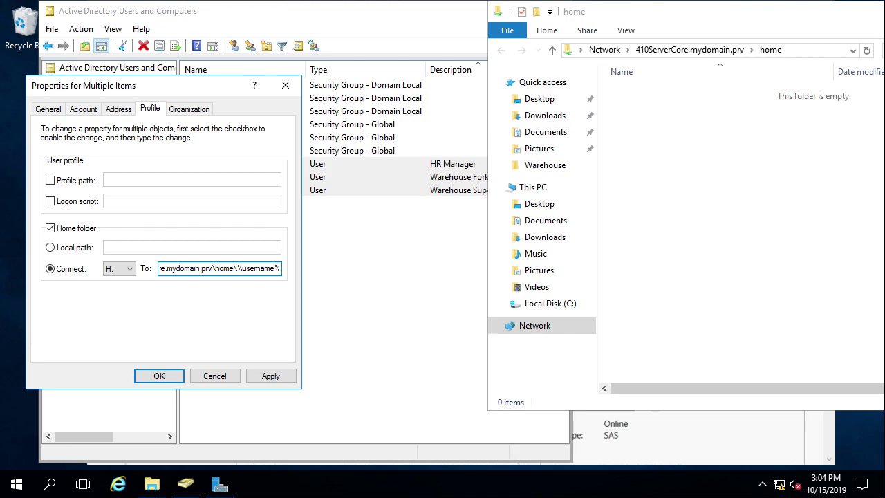
{"action": "left_click_drag", "start_coordinate": [237, 268], "coordinate": [287, 271]}
{"action": "left_click_drag", "start_coordinate": [211, 85], "coordinate": [228, 178]}
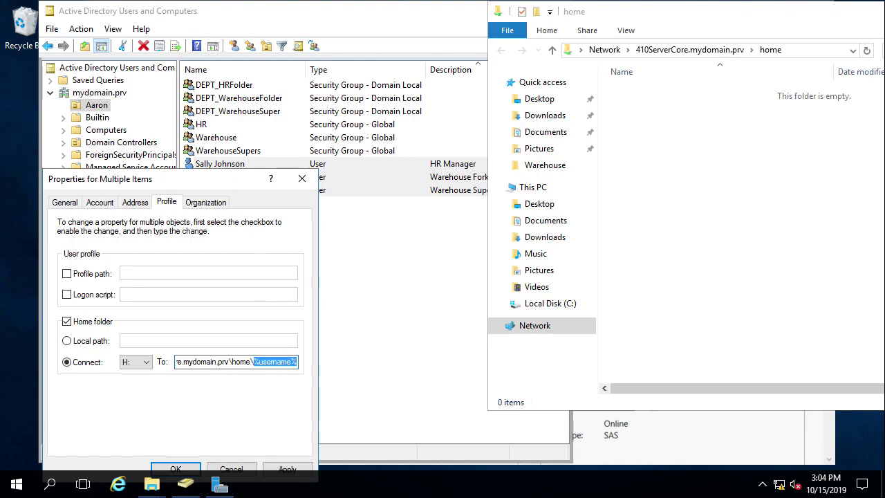
{"action": "left_click_drag", "start_coordinate": [241, 181], "coordinate": [241, 112]}
Step: Apply the H: home folder settings and open a new home folder's security permissions
{"action": "left_click", "coordinate": [178, 394]}
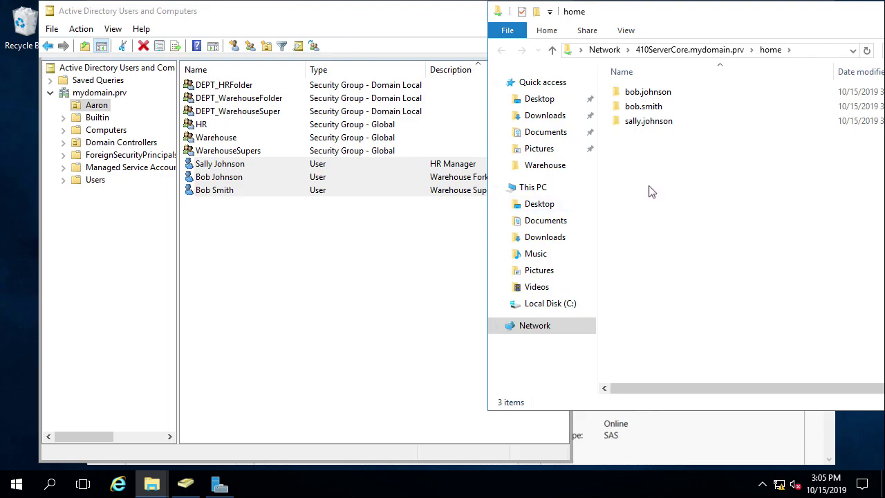
{"action": "right_click", "coordinate": [649, 121]}
{"action": "left_click", "coordinate": [770, 331]}
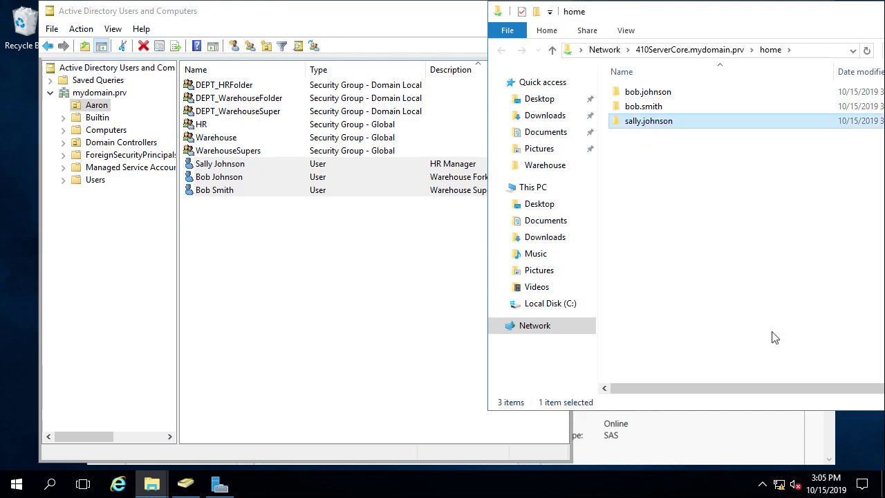
{"action": "left_click", "coordinate": [577, 127]}
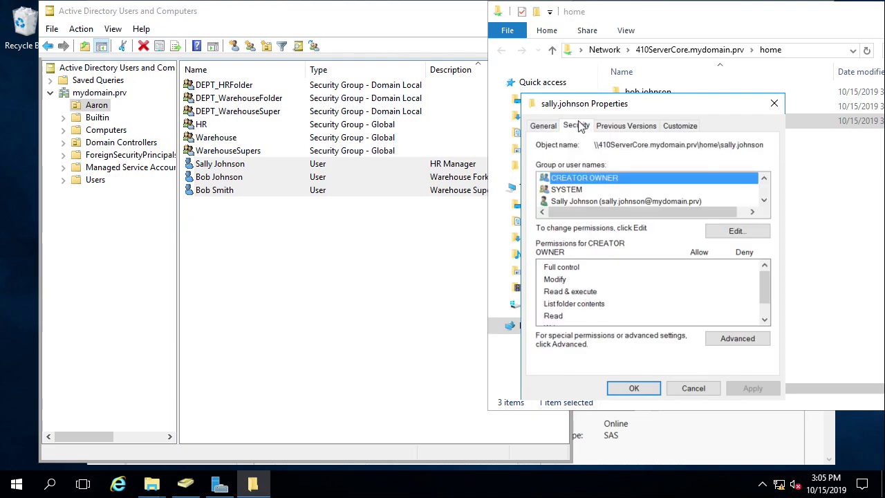
{"action": "left_click", "coordinate": [671, 198]}
Step: Review the Administrators group's permissions on the user's home folder
{"action": "scroll", "coordinate": [671, 197], "scroll_direction": "down", "scroll_amount": 1}
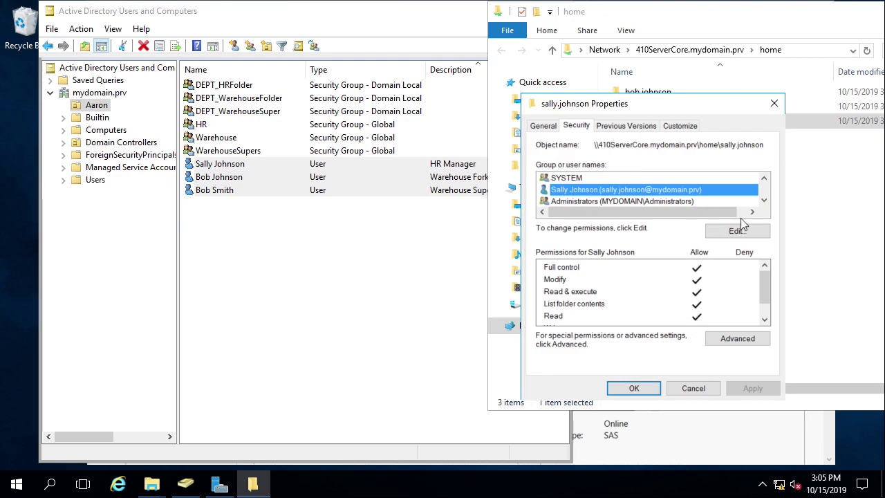
{"action": "left_click", "coordinate": [764, 199]}
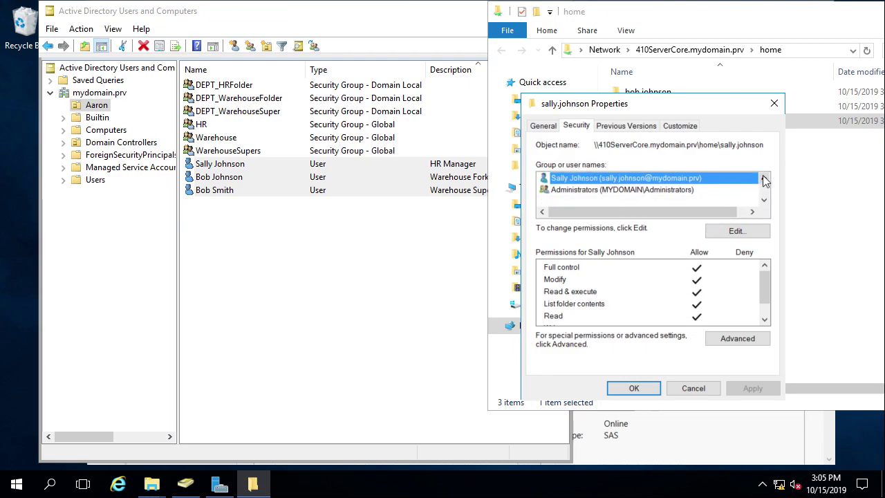
{"action": "left_click", "coordinate": [764, 177]}
{"action": "left_click", "coordinate": [764, 178]}
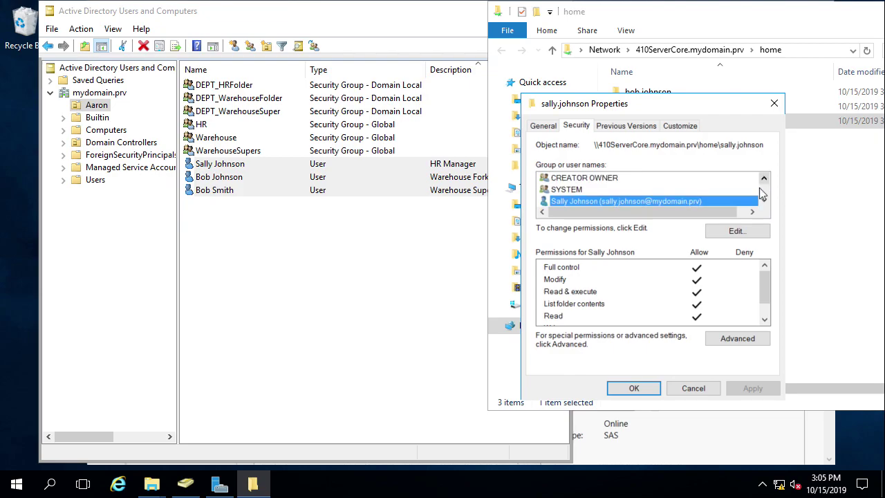
{"action": "left_click", "coordinate": [764, 199]}
{"action": "left_click", "coordinate": [763, 199]}
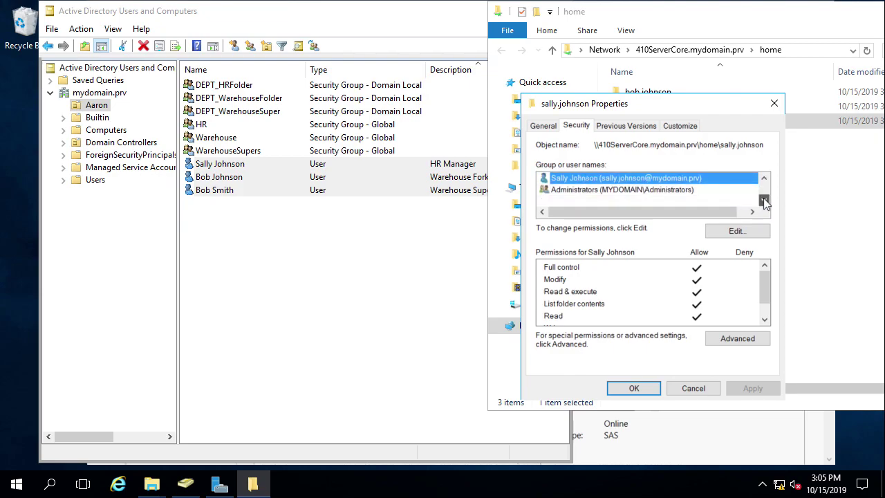
{"action": "left_click", "coordinate": [692, 190]}
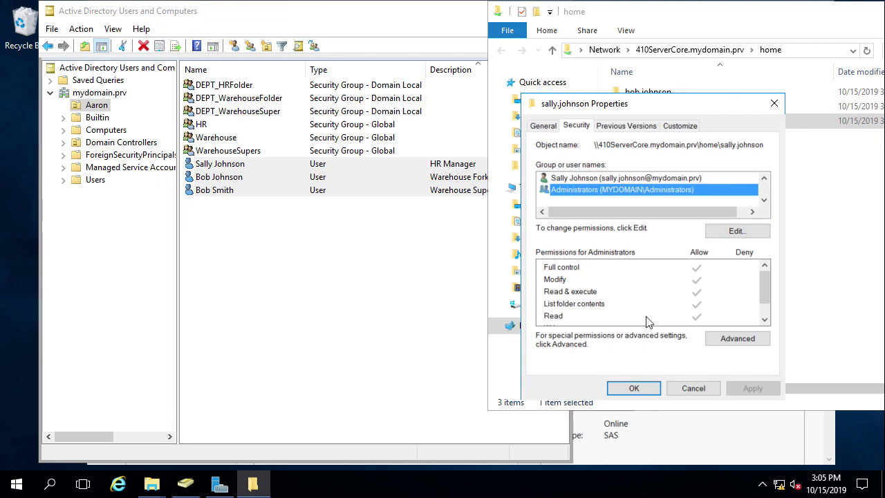
Step: Close the folder properties without changes and bring Active Directory Users and Computers forward
{"action": "left_click", "coordinate": [693, 388]}
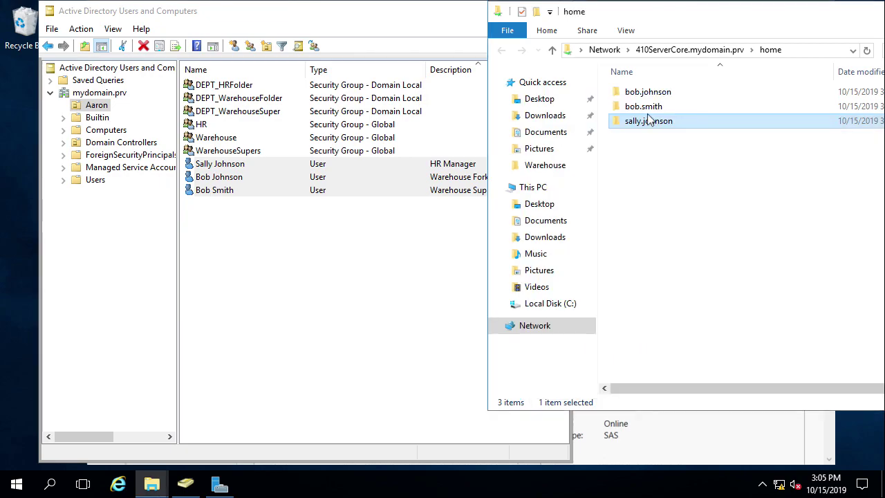
{"action": "left_click", "coordinate": [650, 110]}
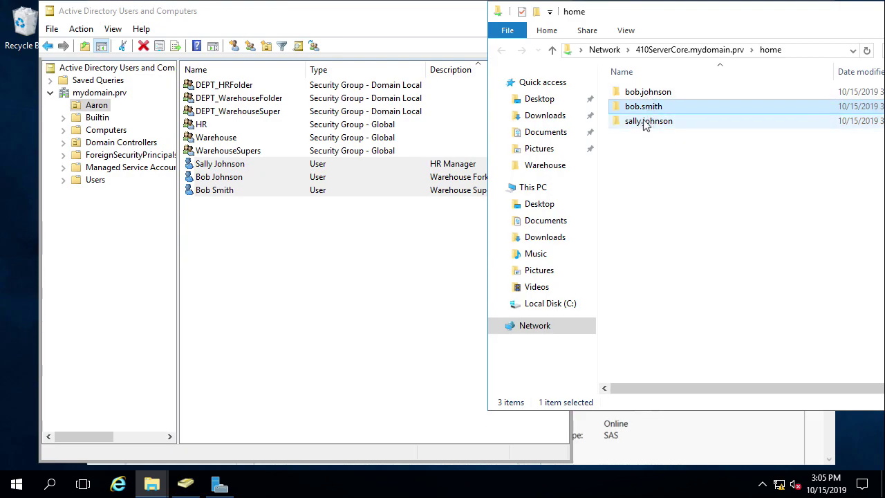
{"action": "left_click", "coordinate": [648, 124]}
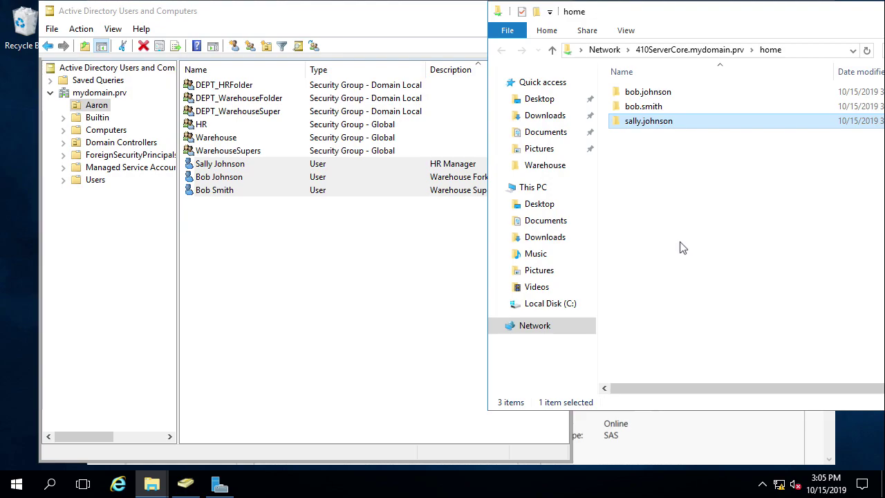
{"action": "left_click", "coordinate": [339, 268]}
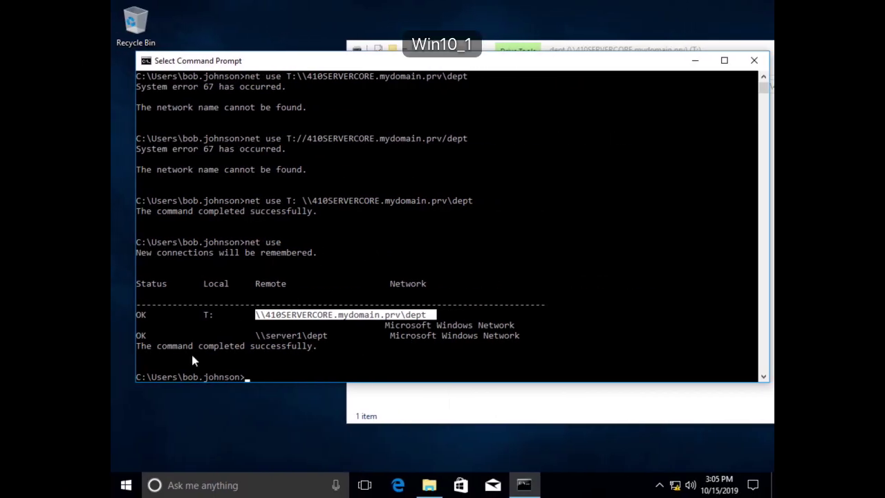
Step: Sign the current user out of the client from the Start menu account options
{"action": "left_click", "coordinate": [128, 485]}
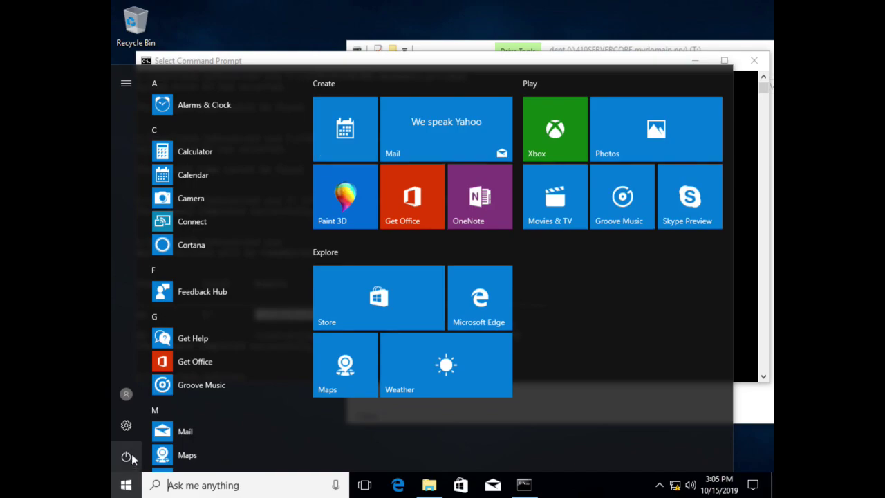
{"action": "left_click", "coordinate": [127, 394]}
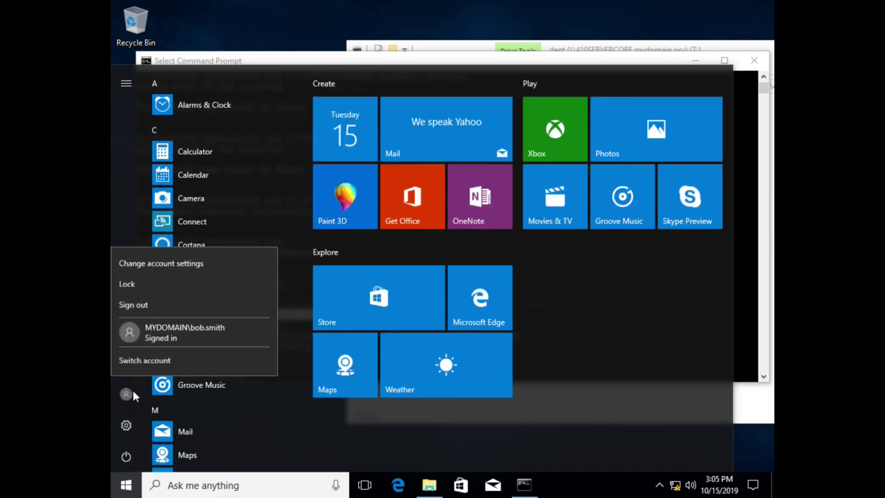
{"action": "left_click", "coordinate": [146, 304]}
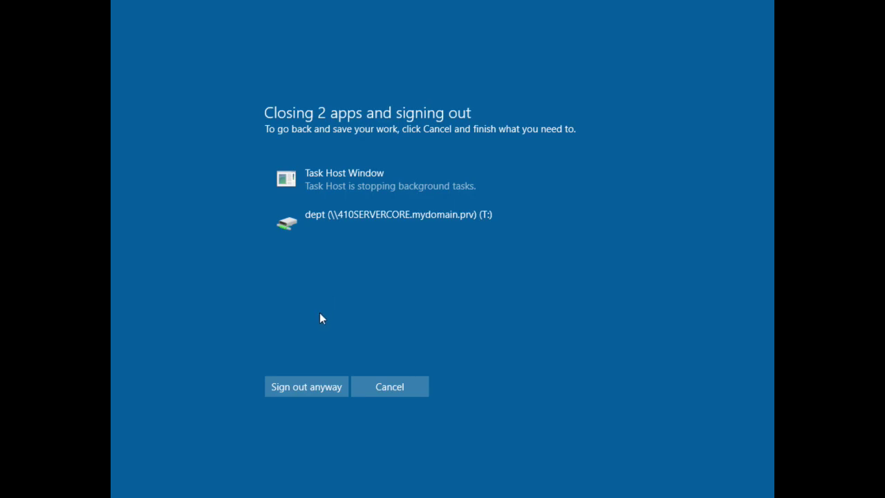
Step: Sign out anyway, then log on to MYDOMAIN as another Aaron-unit user with their password
{"action": "left_click", "coordinate": [314, 390]}
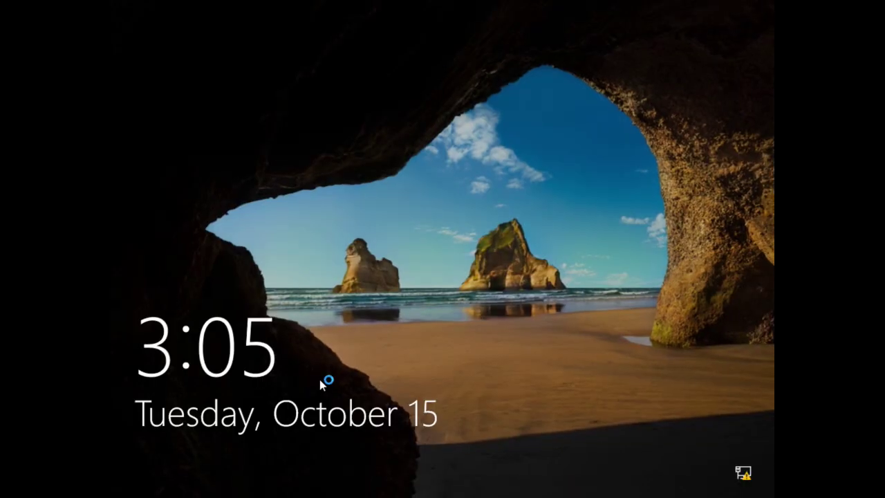
{"action": "left_click", "coordinate": [319, 379]}
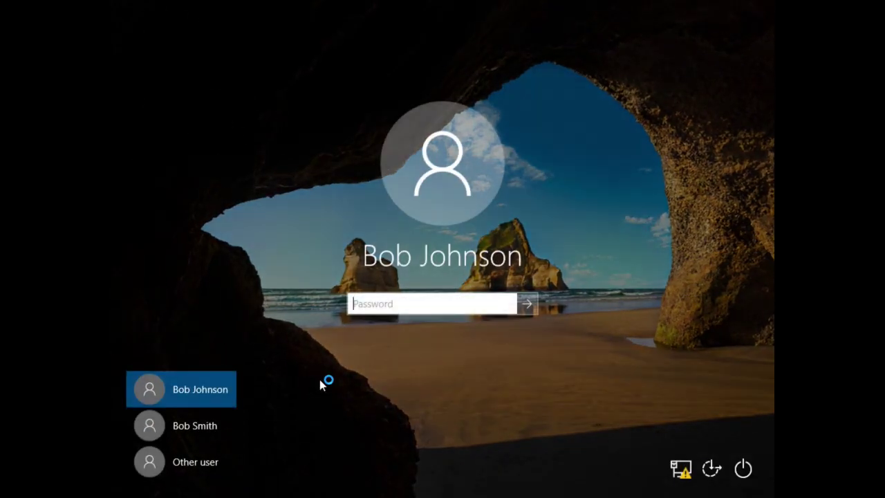
{"action": "left_click", "coordinate": [205, 463]}
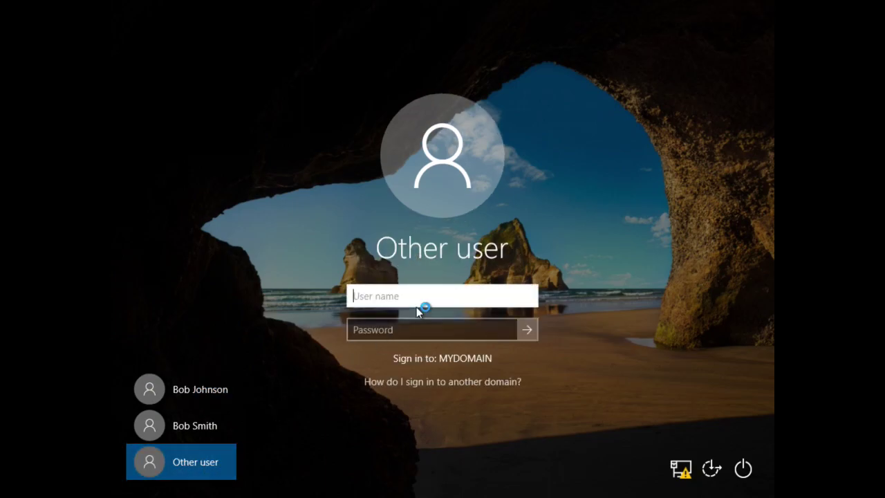
{"action": "key", "text": "Tab"}
{"action": "type", "text": "••••"}
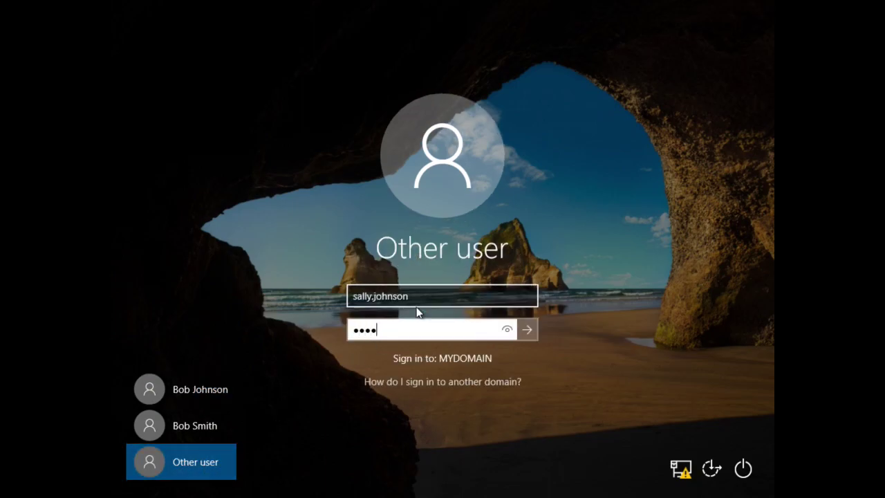
{"action": "type", "text": "••••••"}
{"action": "key", "text": "Return"}
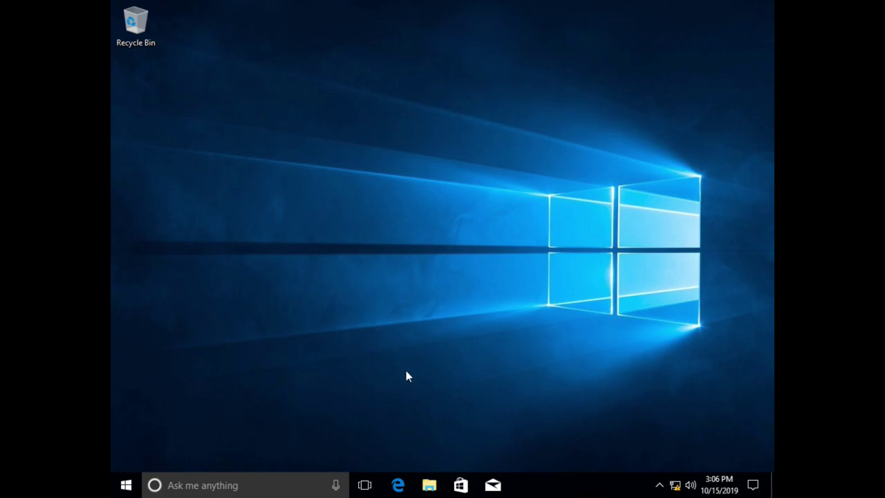
Step: Open the mapped H: home drive from This PC and create a New folder
{"action": "left_click", "coordinate": [436, 489]}
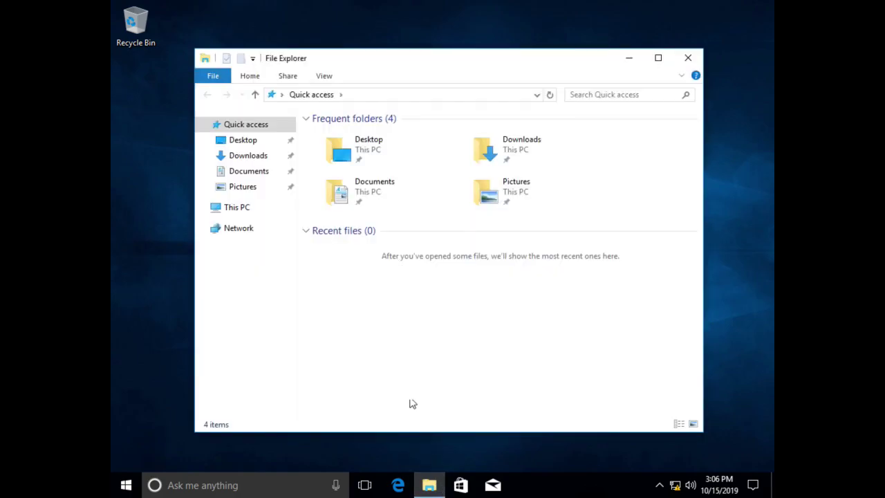
{"action": "left_click", "coordinate": [232, 209]}
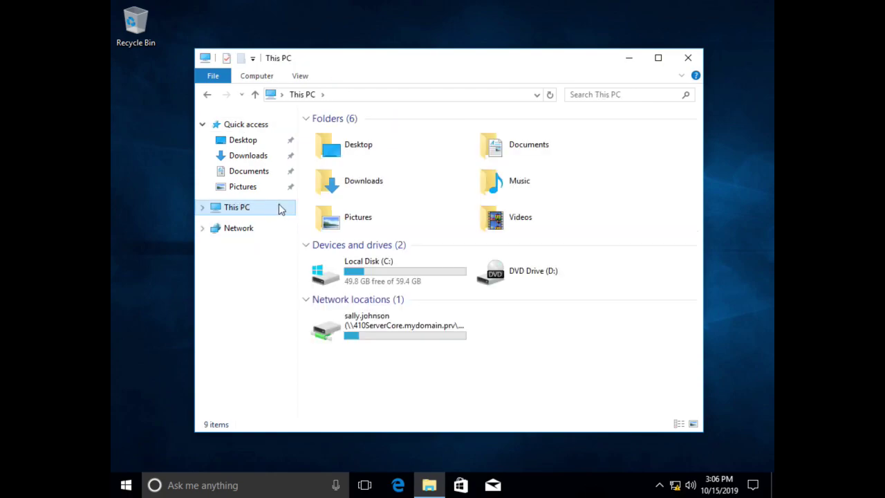
{"action": "double_click", "coordinate": [400, 331]}
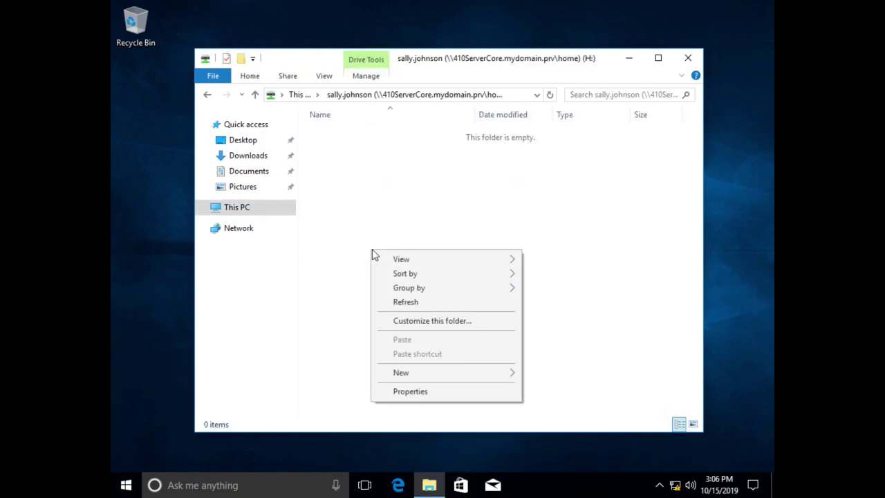
{"action": "mouse_move", "coordinate": [502, 379]}
{"action": "left_click", "coordinate": [539, 376]}
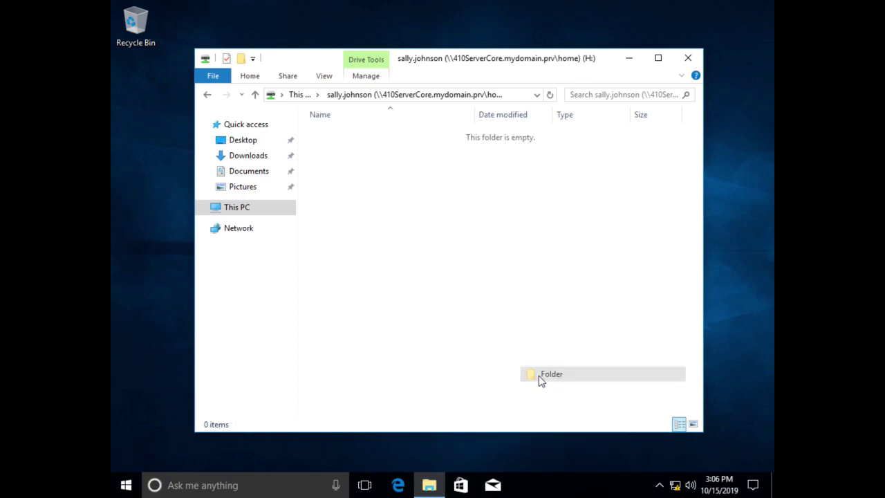
Step: Add a New Text Document to the H: drive and confirm the location shows H:\
{"action": "right_click", "coordinate": [428, 308]}
{"action": "left_click", "coordinate": [504, 461]}
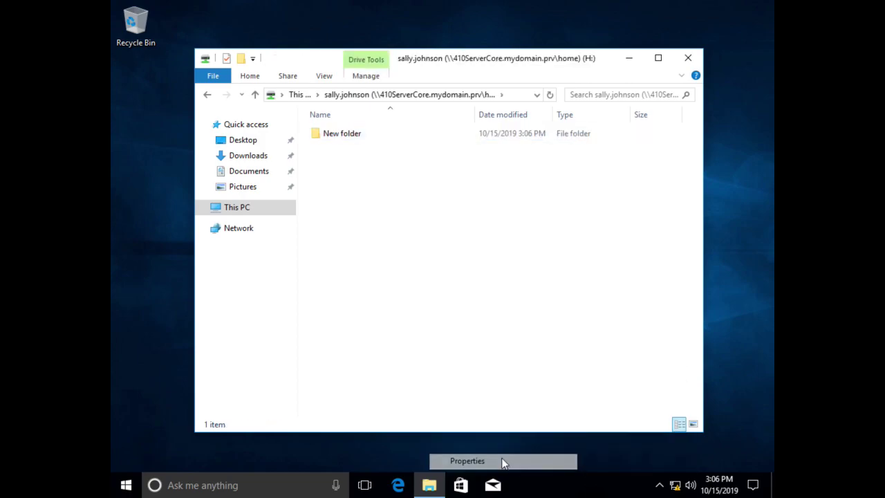
{"action": "left_click", "coordinate": [373, 398]}
{"action": "right_click", "coordinate": [409, 346]}
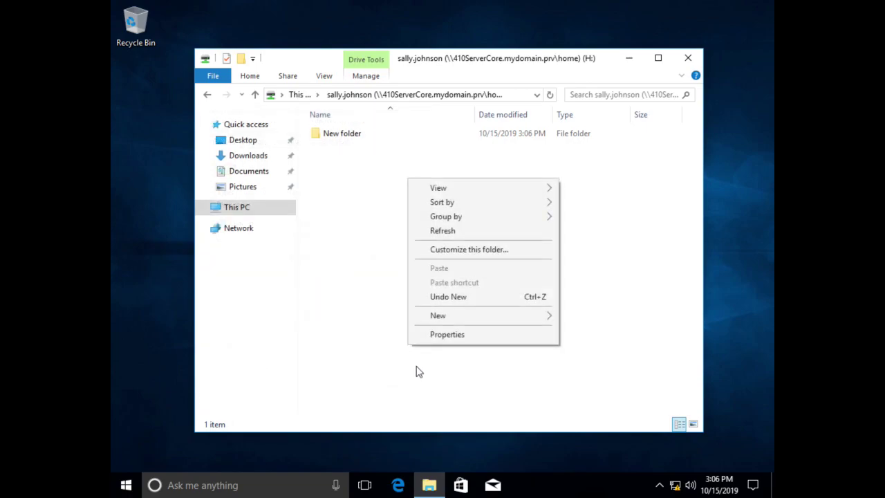
{"action": "mouse_move", "coordinate": [456, 315]}
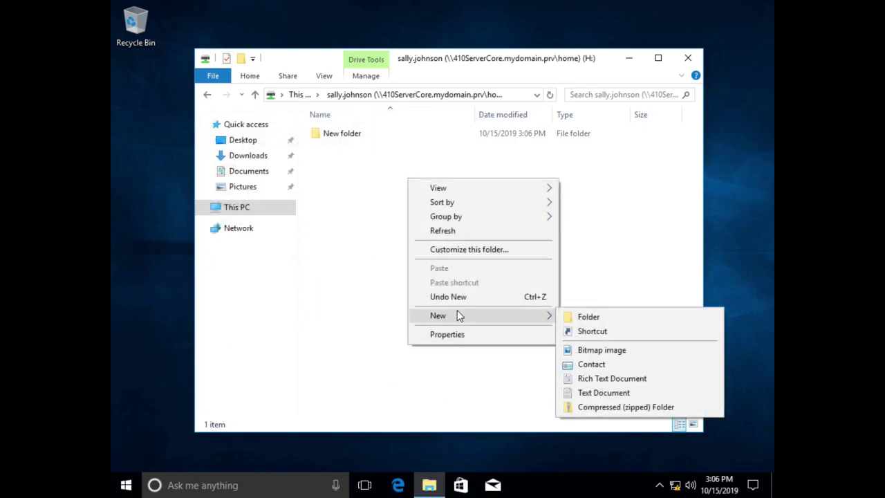
{"action": "left_click", "coordinate": [603, 392]}
{"action": "left_click", "coordinate": [496, 369]}
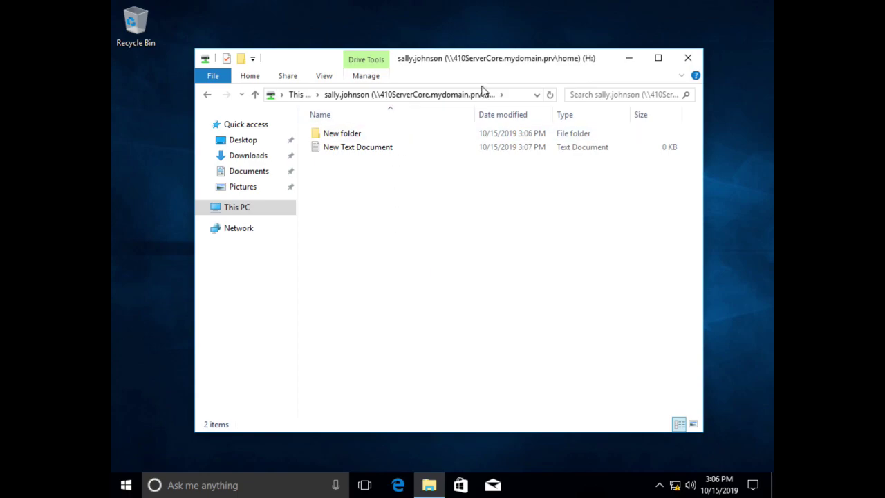
{"action": "left_click", "coordinate": [523, 94]}
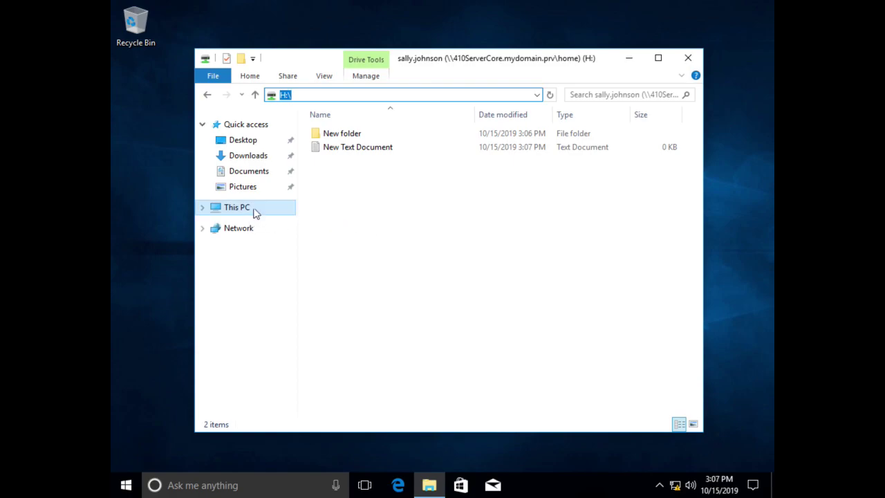
Step: Clear the address bar selection before returning to the server's home share view
{"action": "left_click", "coordinate": [312, 95]}
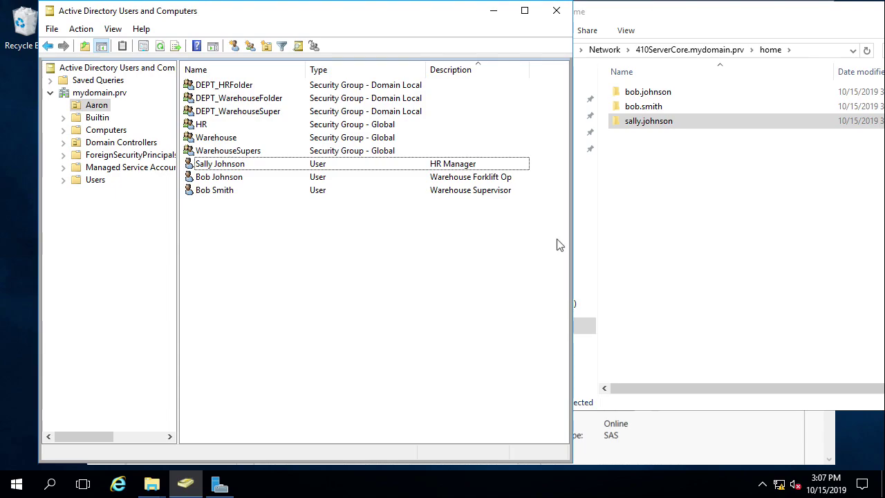
Step: Return to Server Manager's Volumes page listing the DEPT, home, SYSVOL and NETLOGON shares
{"action": "left_click", "coordinate": [634, 445]}
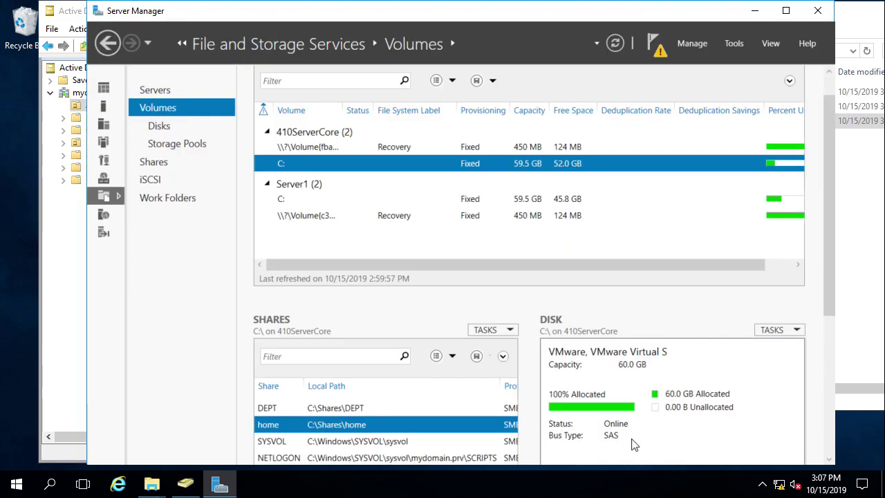